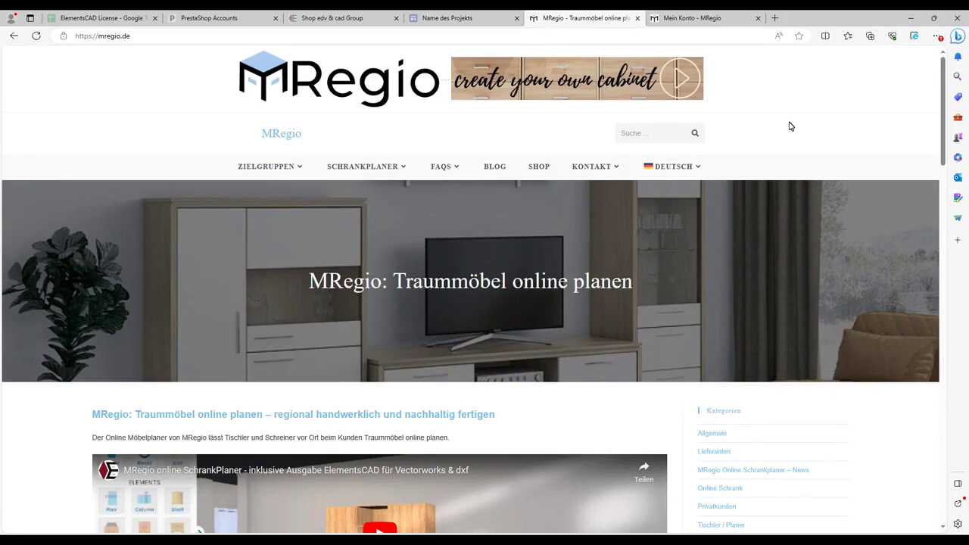
Open the online cabinet planner from the MRegio homepage, accept all three terms, continue without saving the decision, and dismiss the zoom notice
left_click(584, 81)
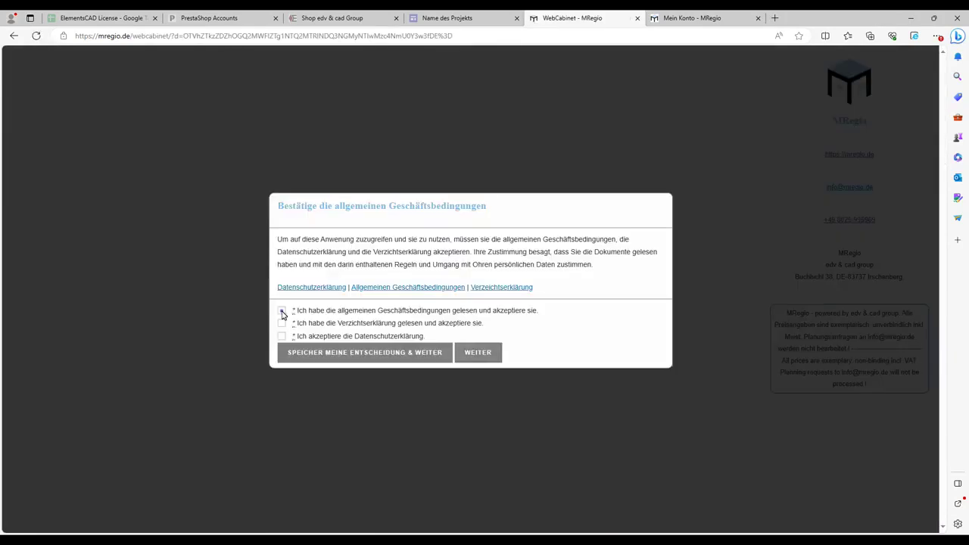
left_click(281, 310)
left_click(281, 323)
left_click(281, 336)
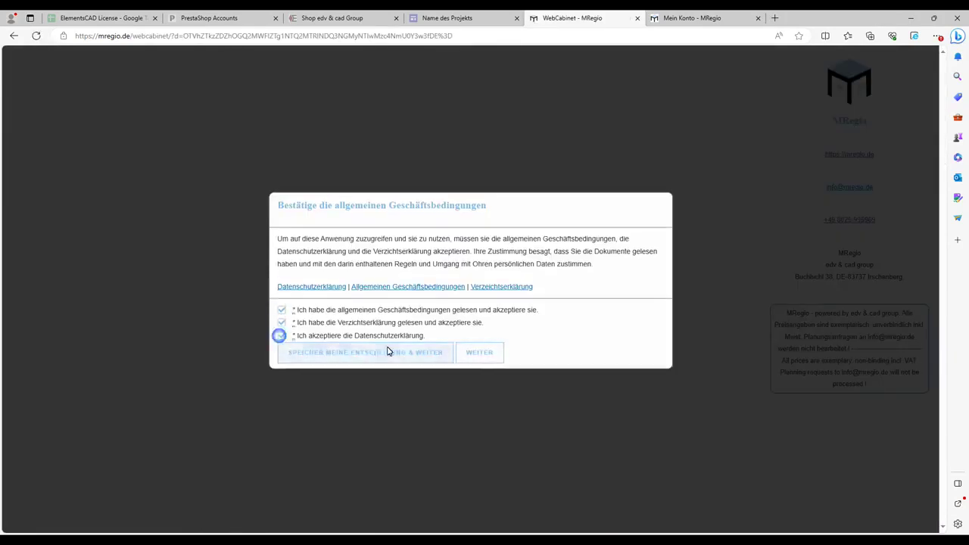
left_click(485, 353)
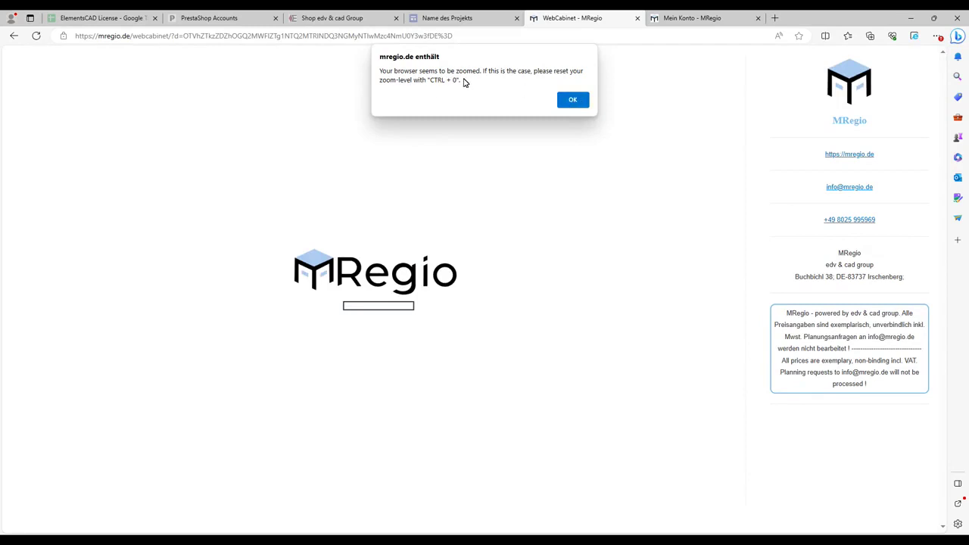
left_click(575, 100)
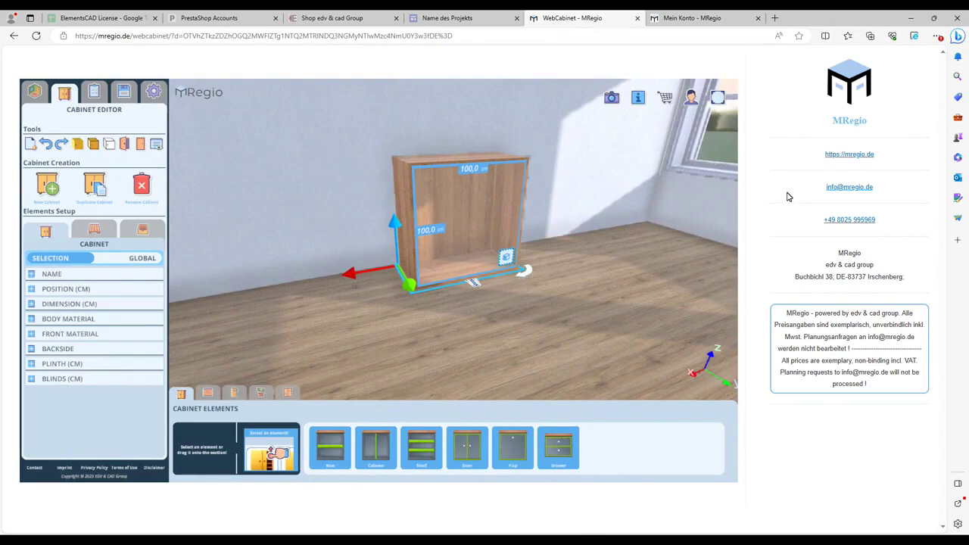
Check how the planner page displays at smaller browser zoom levels down to 67 %, and restore the original zoom
key("ctrl+minus")
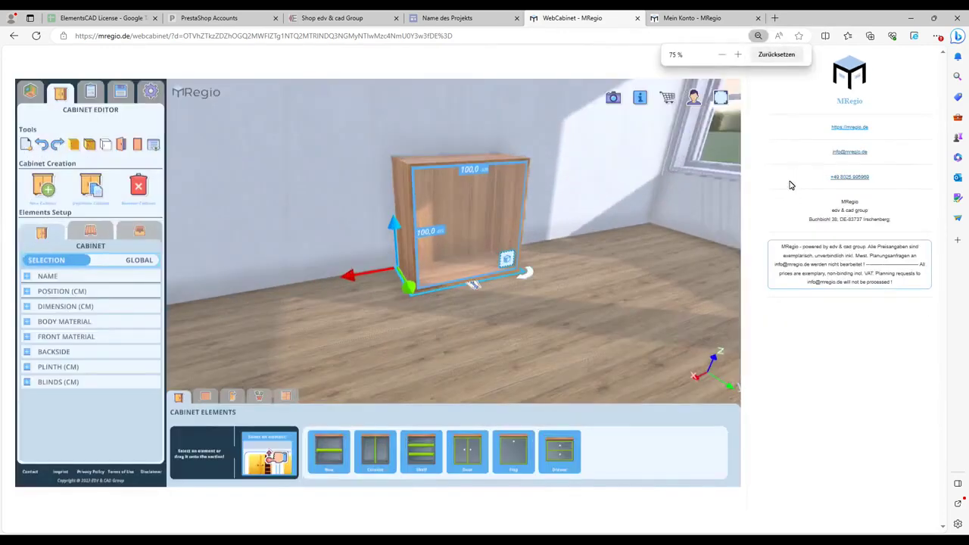
key("ctrl+plus")
key("ctrl+plus")
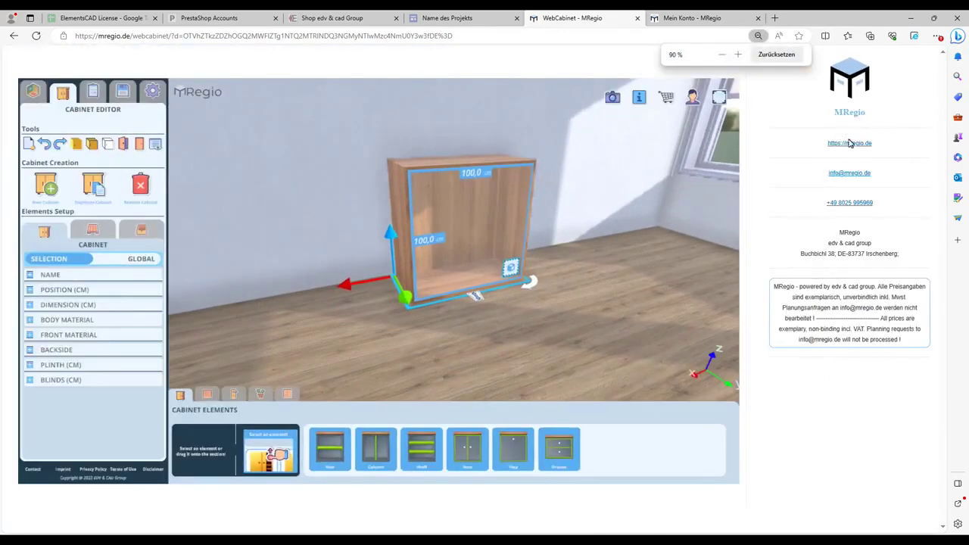
key("ctrl+minus")
key("ctrl+minus")
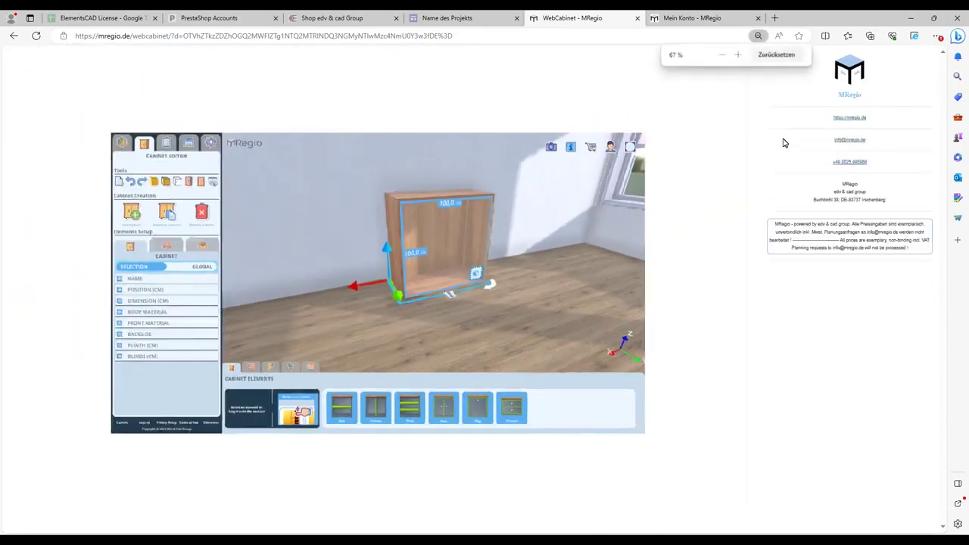
key("ctrl+plus")
key("ctrl+plus")
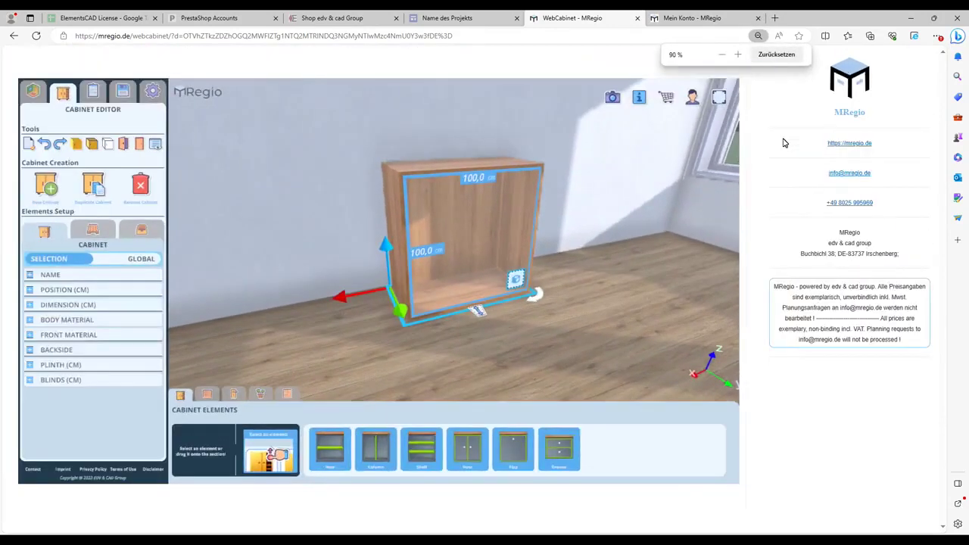
key("ctrl+plus")
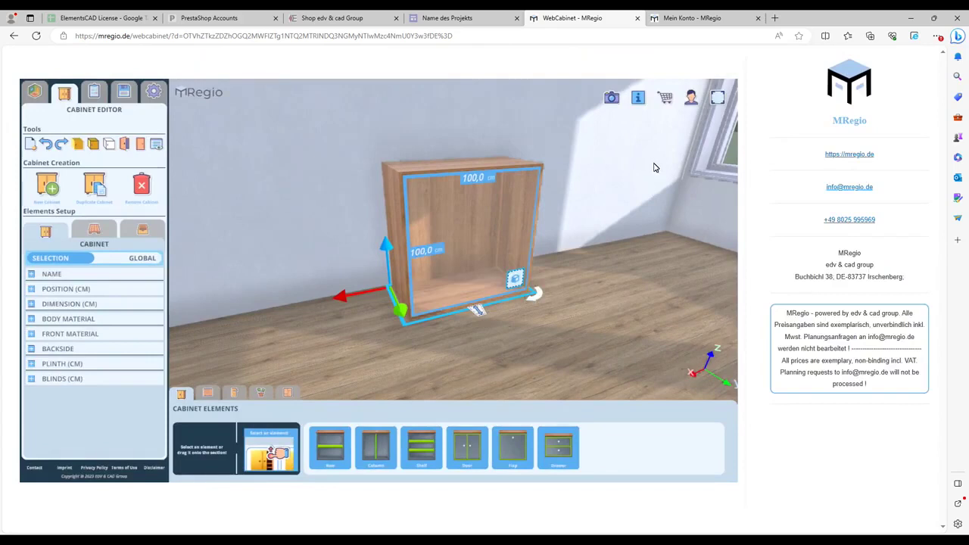
Open the Mein Konto page from the planner and bring up its login form
left_click(691, 99)
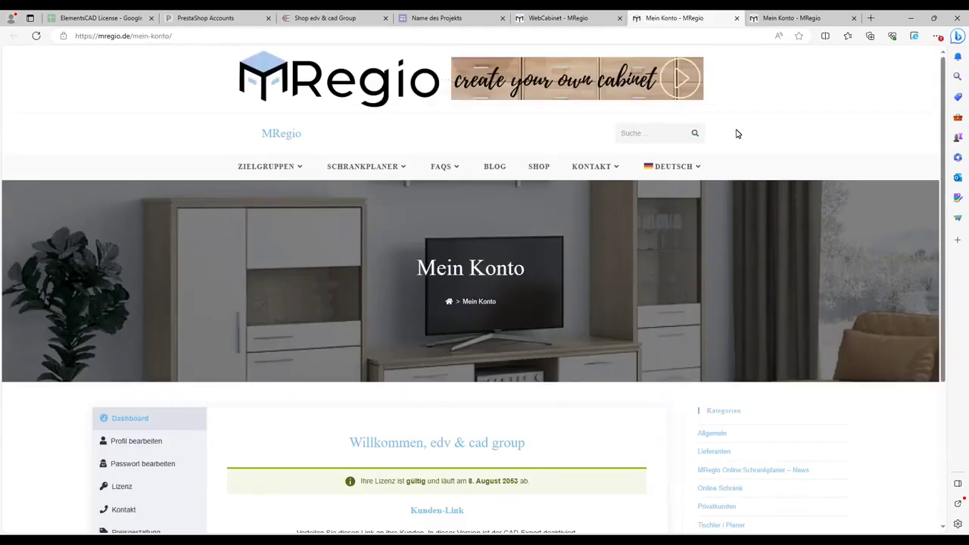
left_click(200, 39)
left_click(887, 144)
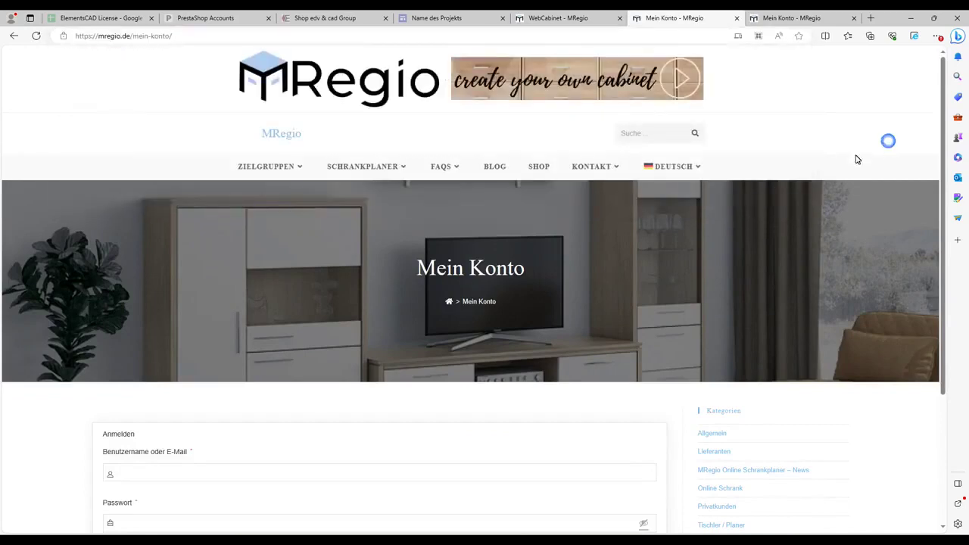
mouse_move(615, 168)
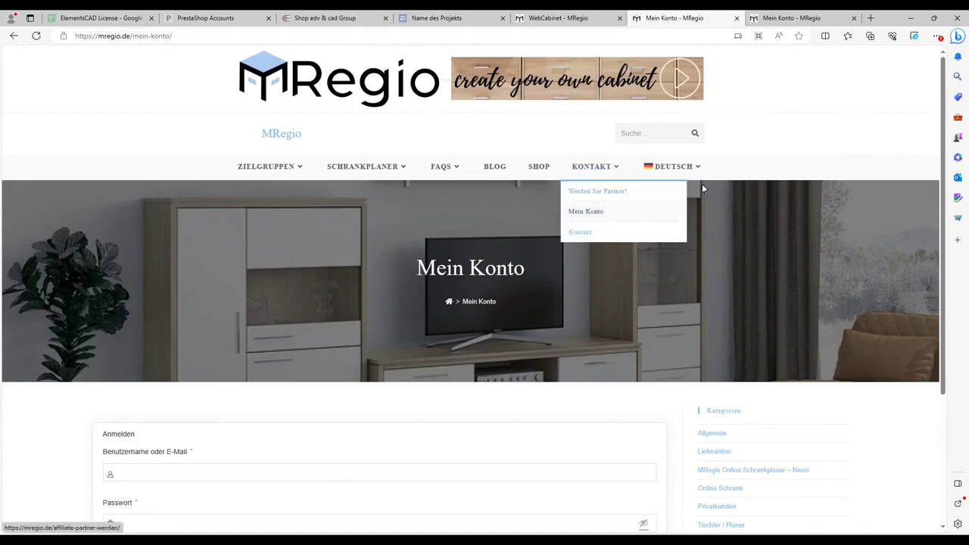
scroll(618, 263, "down", 3)
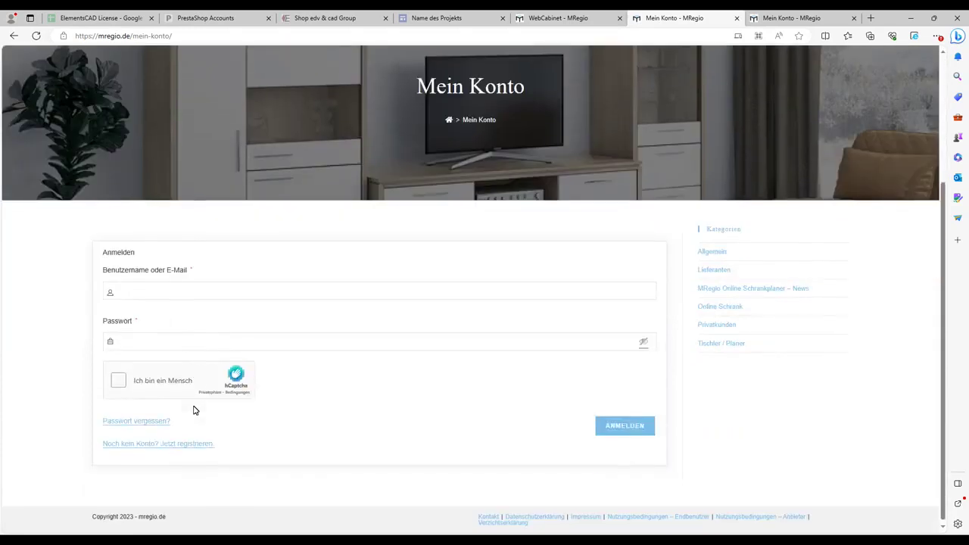
Log in to the account with its e-mail address and password, completing the captcha by selecting the furniture images
left_click(173, 292)
left_click(162, 364)
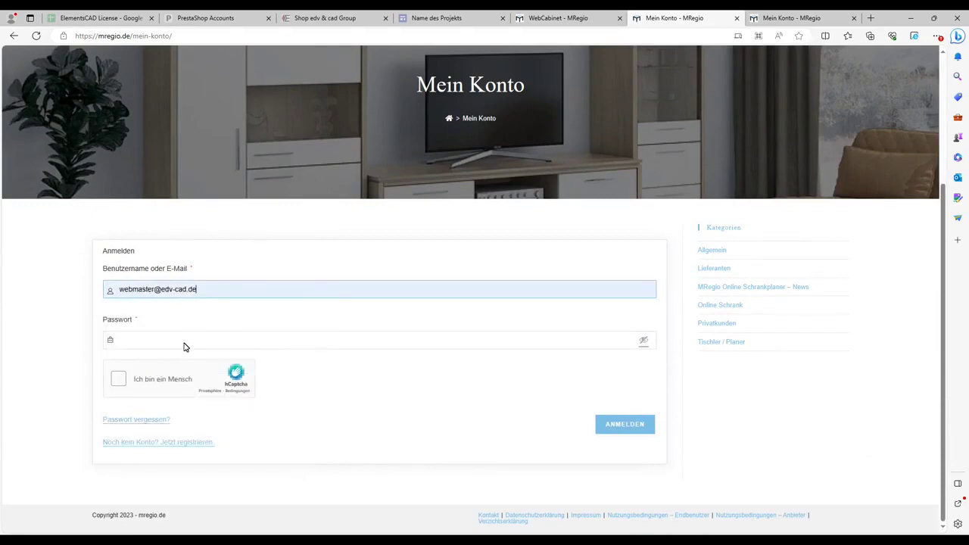
left_click(184, 346)
left_click(123, 380)
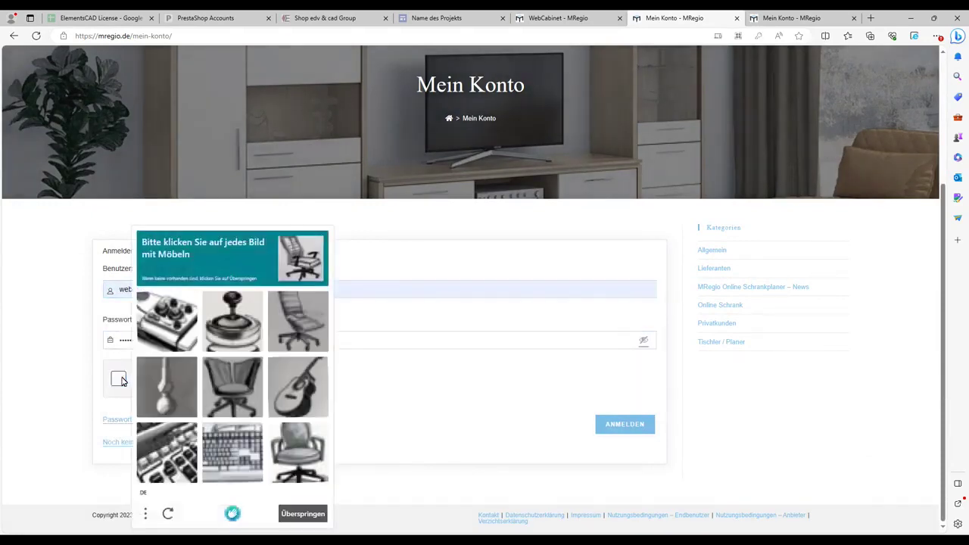
left_click(232, 389)
left_click(296, 323)
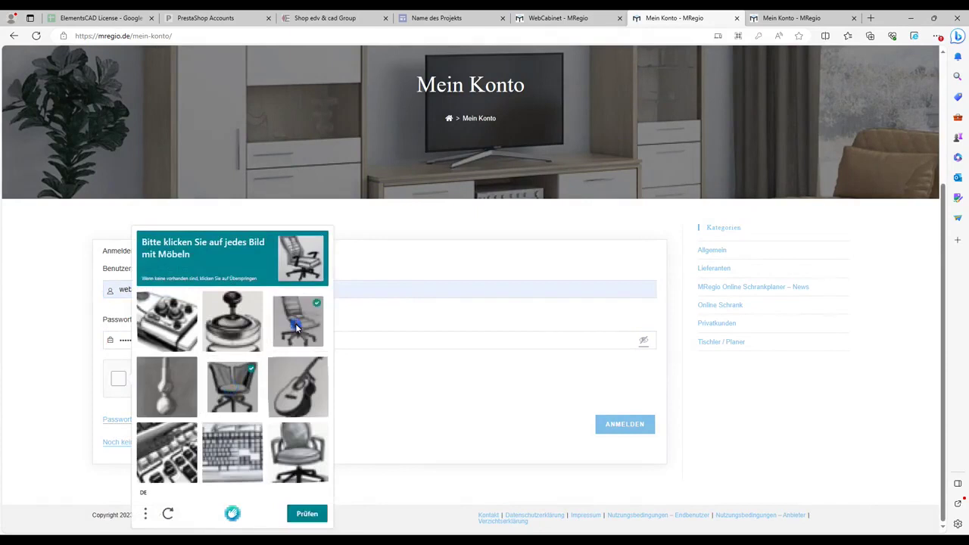
left_click(308, 516)
left_click(632, 429)
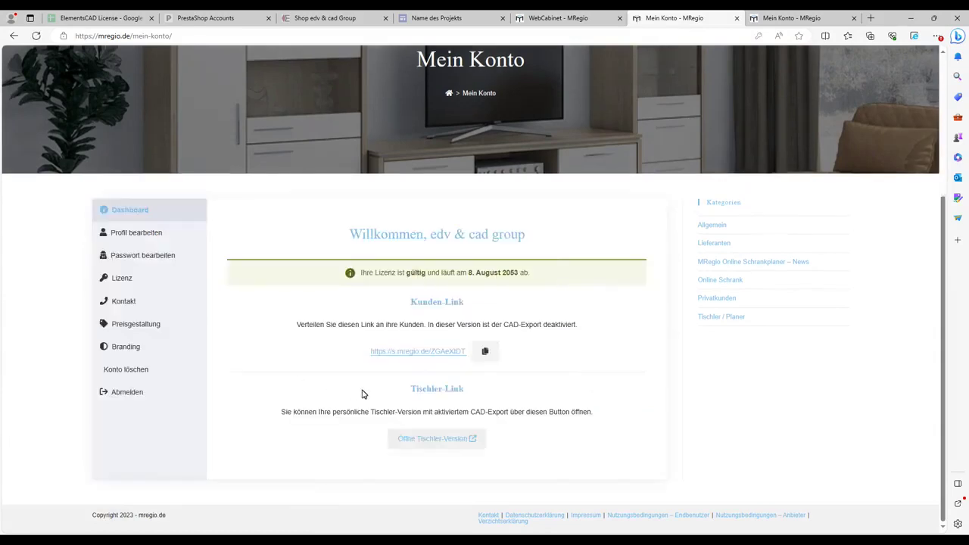
Review the account's profile details and its licence page
left_click(126, 236)
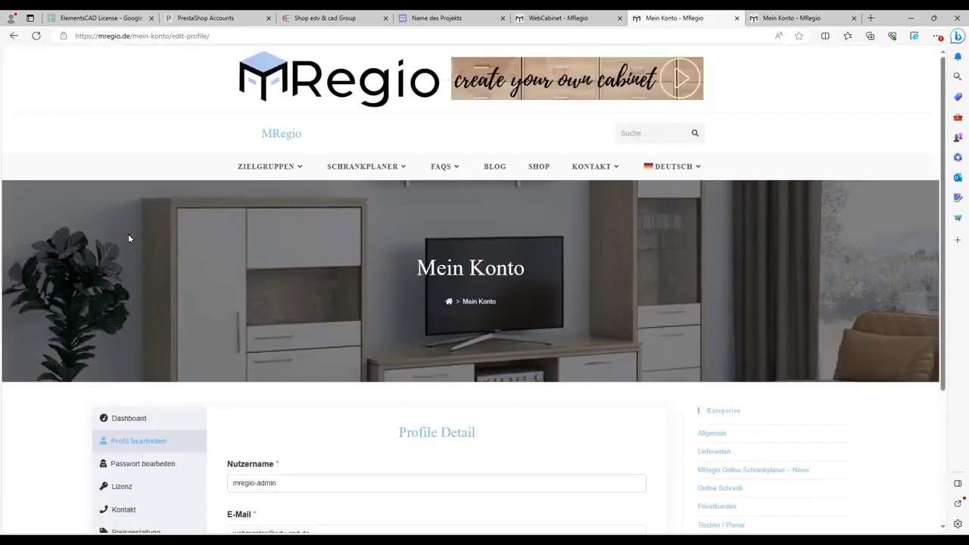
scroll(295, 332, "down", 3)
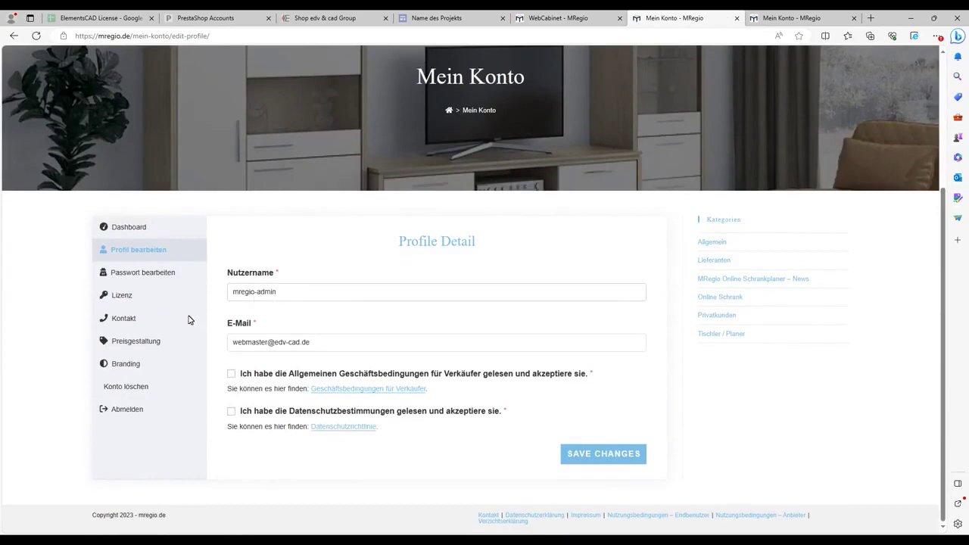
left_click(125, 297)
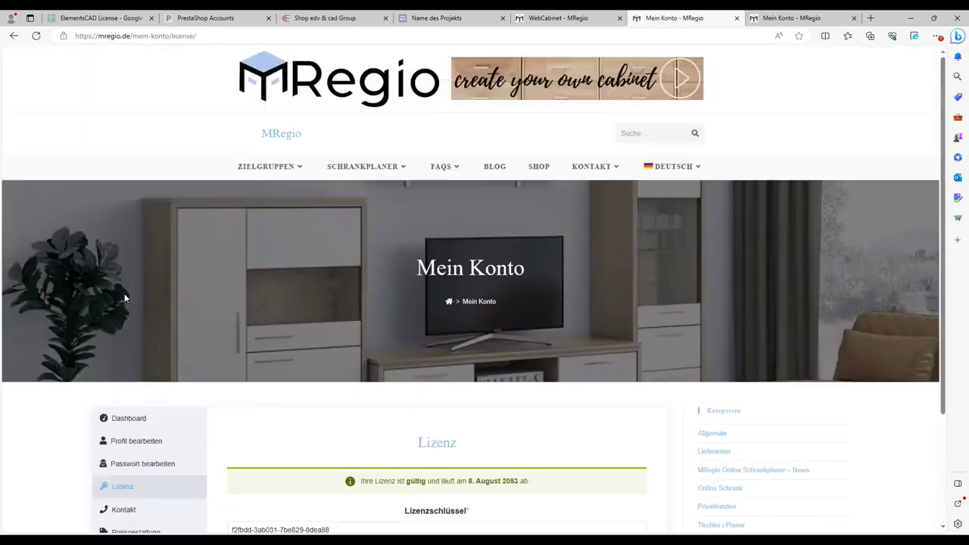
scroll(295, 348, "down", 2)
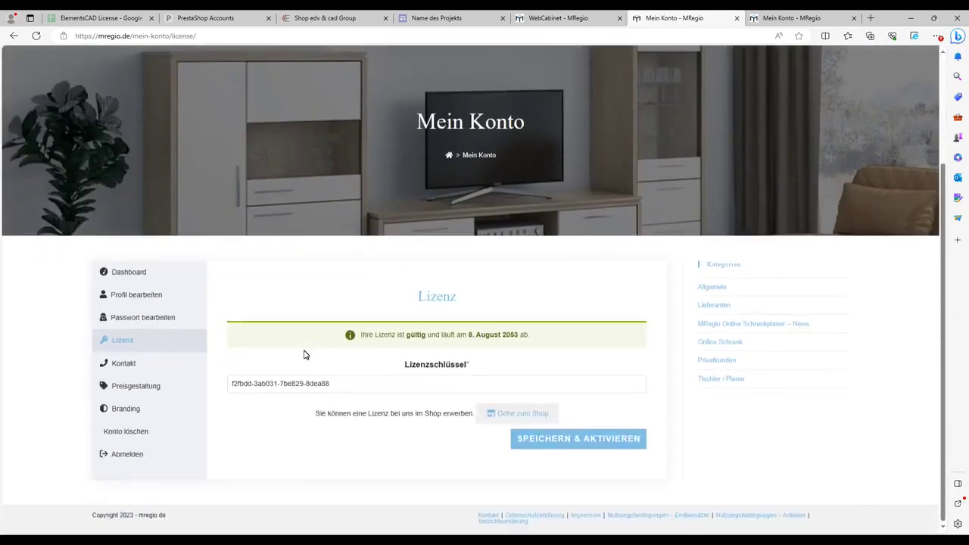
Review the account's contact details and compare them with the company information shown beside the cabinet planner
left_click(127, 366)
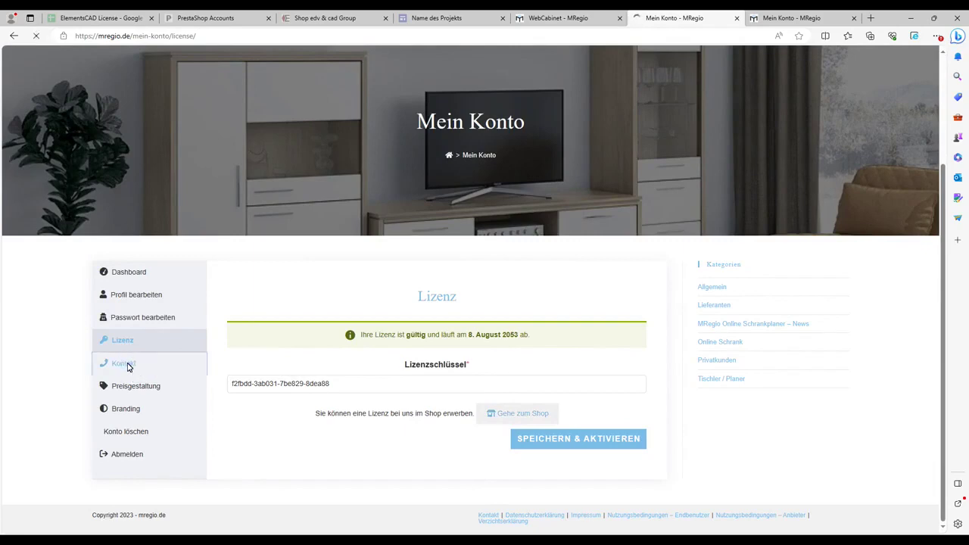
scroll(342, 359, "down", 4)
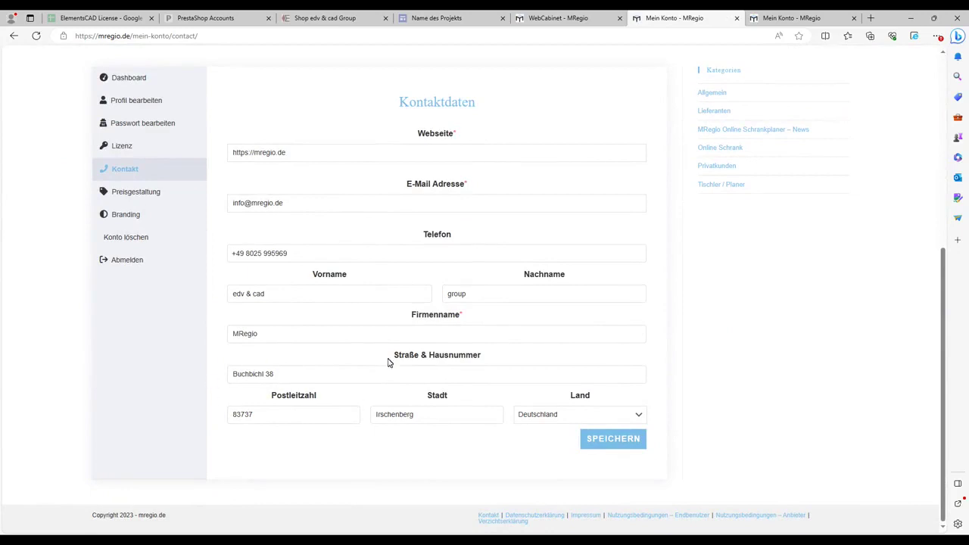
scroll(422, 371, "up", 2)
scroll(422, 371, "up", 3)
left_click(560, 17)
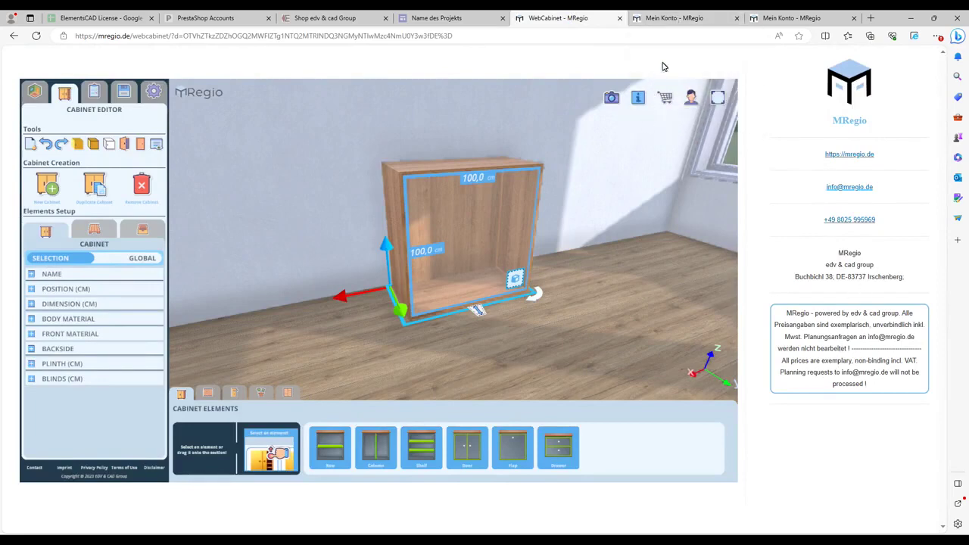
left_click(689, 24)
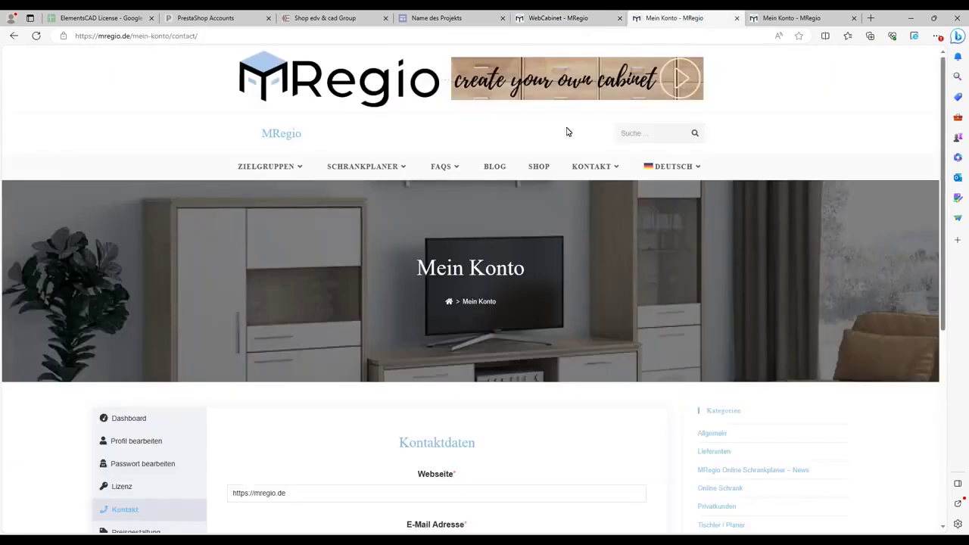
scroll(283, 363, "down", 3)
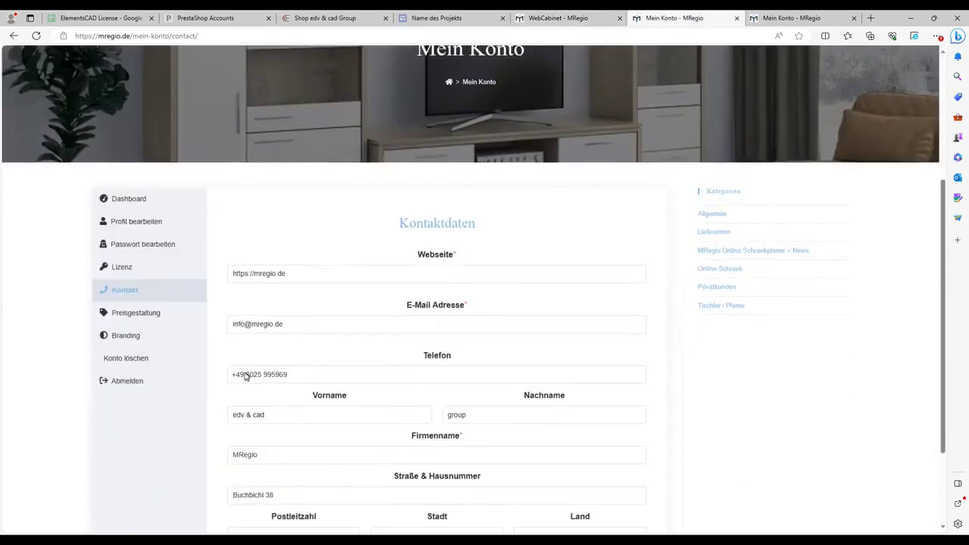
Open the branding settings and highlight the Kundennotiz text
left_click(133, 340)
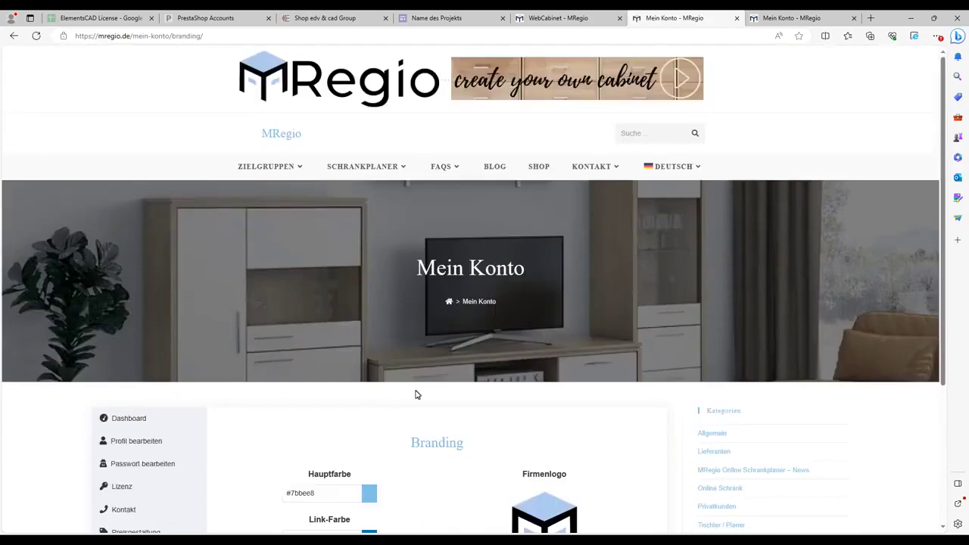
scroll(416, 391, "down", 3)
left_click_drag(353, 412, 238, 382)
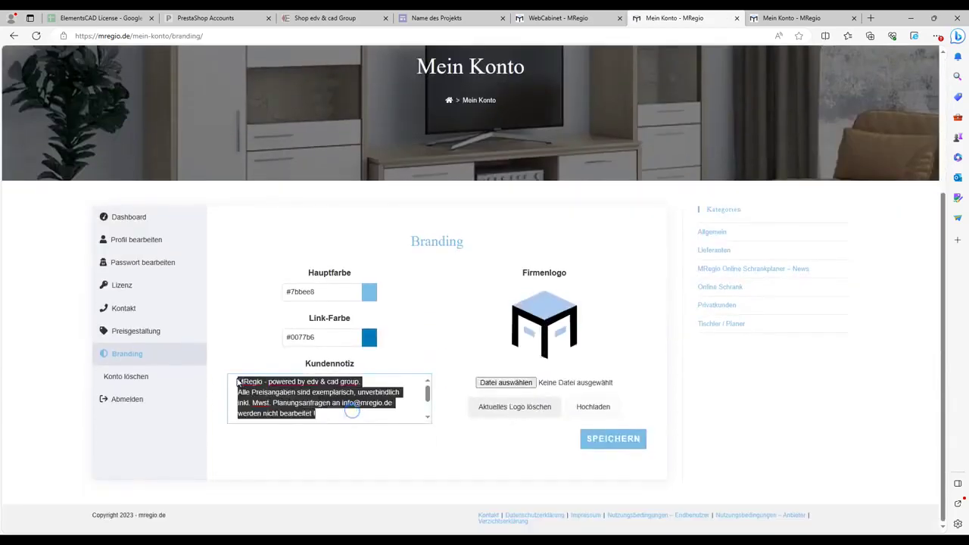
Open the Preisgestaltung settings and expand the Allgemein cost section to review its prices and surcharges
left_click(128, 333)
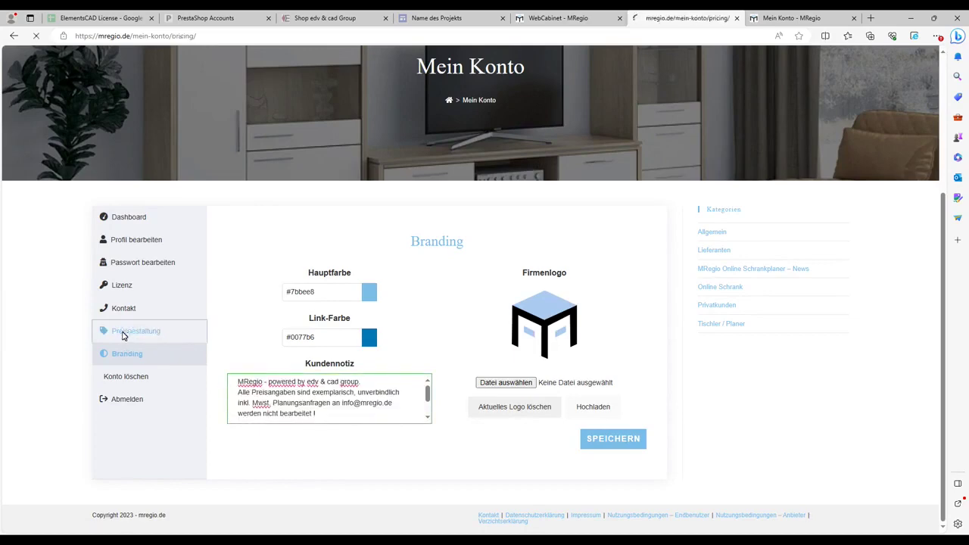
scroll(220, 318, "down", 3)
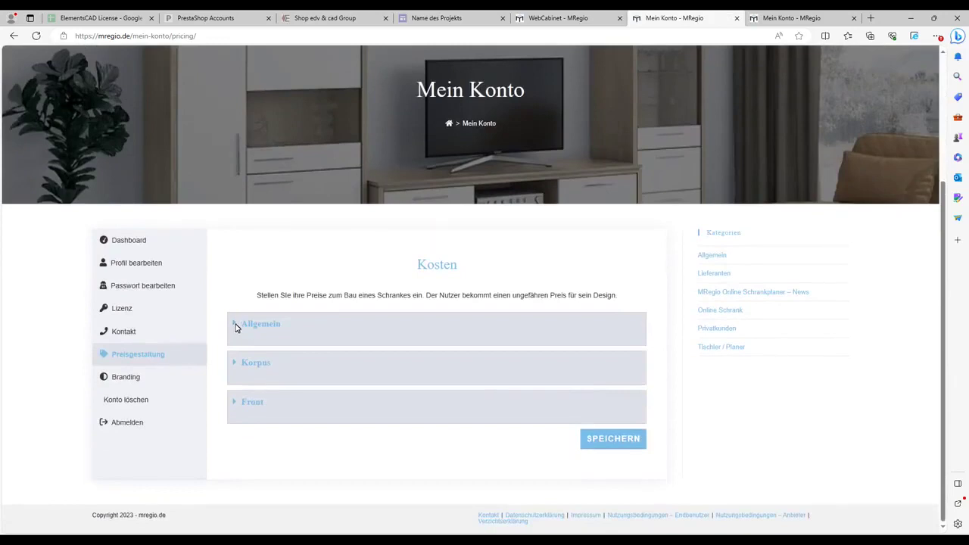
left_click(237, 325)
scroll(293, 327, "down", 2)
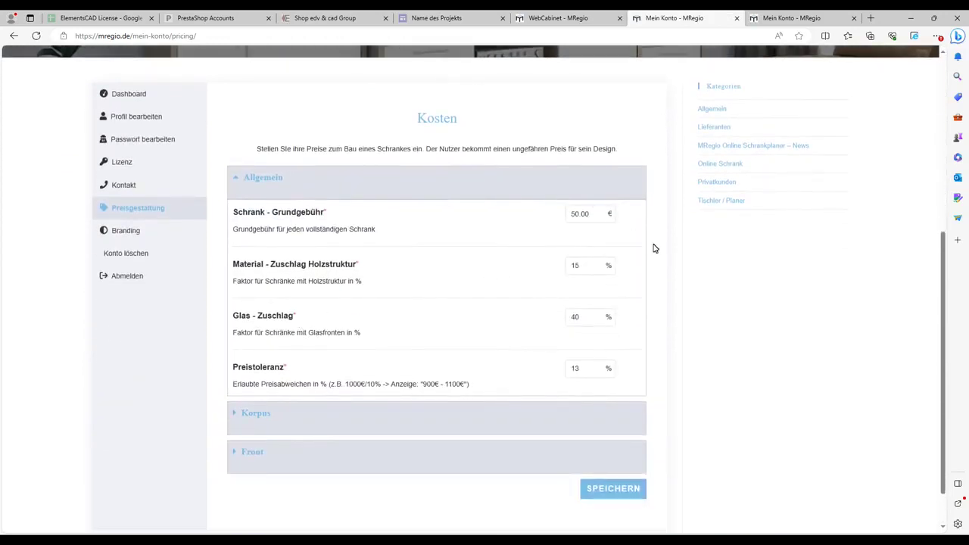
Return to the cabinet planner and expand New Cabinet and Cabinet Body in the summary to inspect the price breakdown
left_click(560, 21)
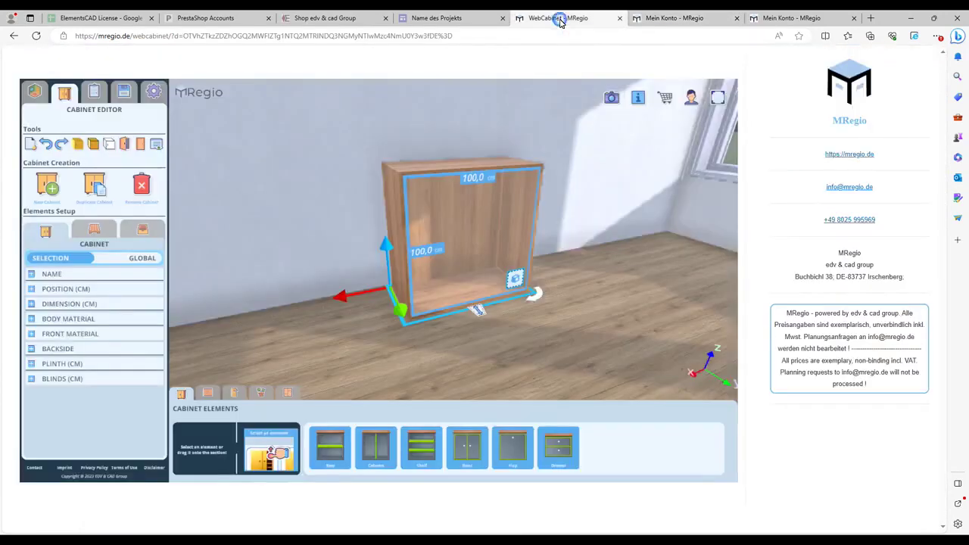
left_click(94, 92)
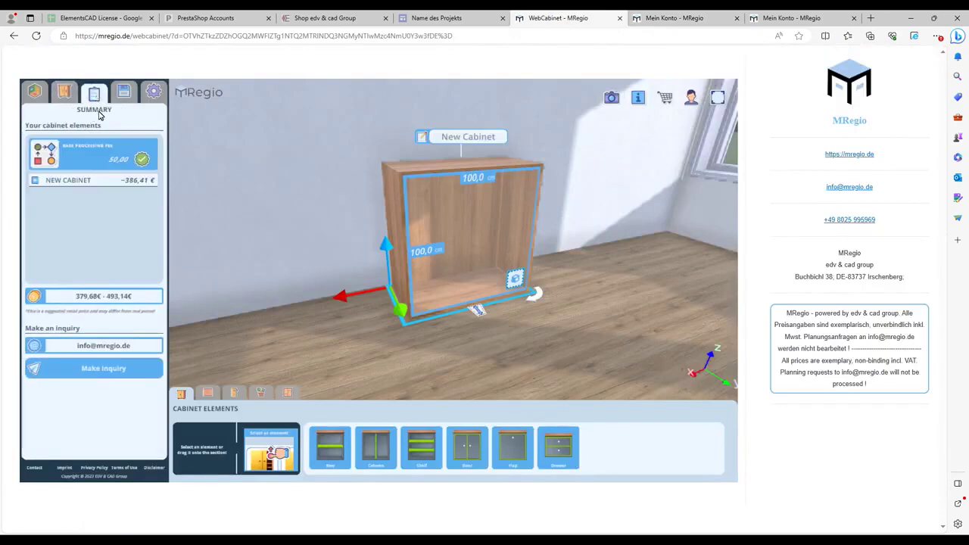
left_click(35, 181)
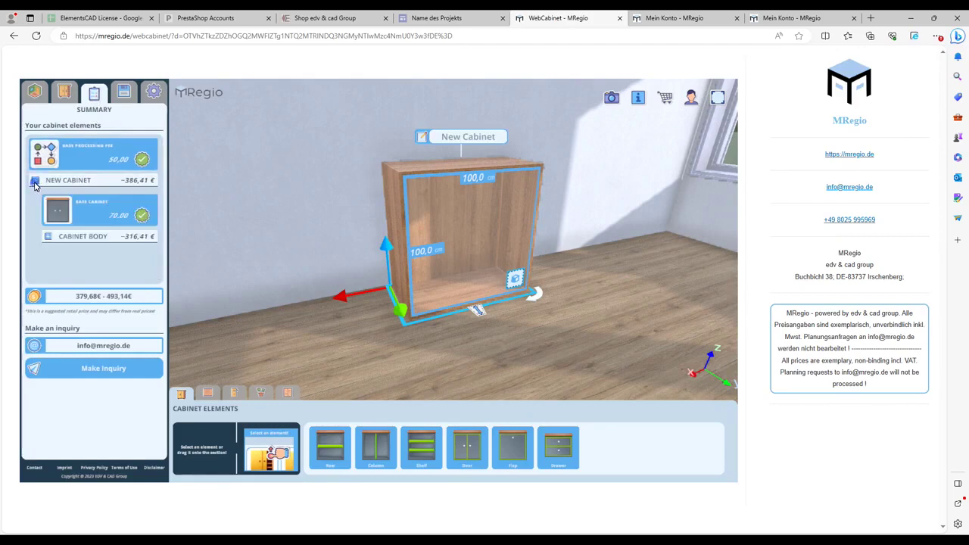
left_click(47, 237)
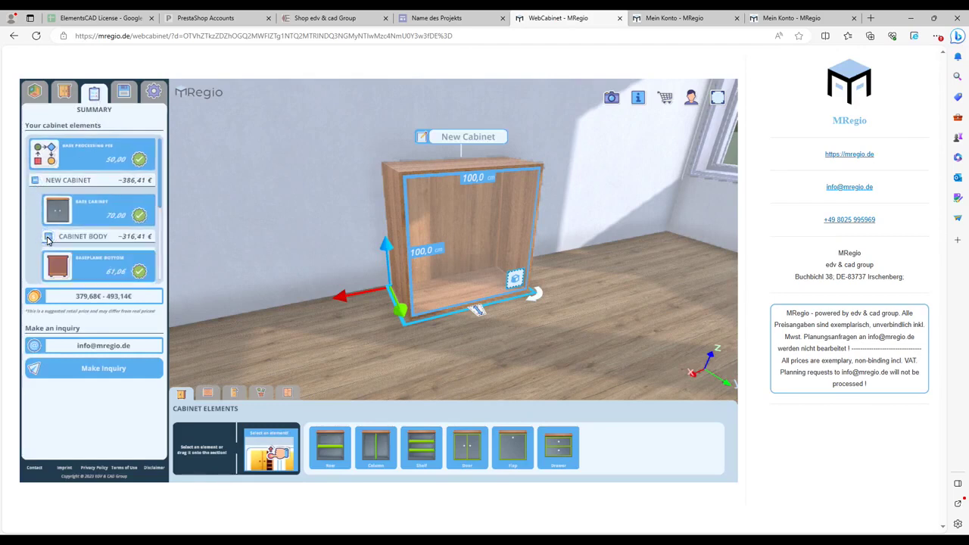
Collapse the summary's price breakdown and fit two side-by-side doors to the cabinet's open section
left_click(48, 237)
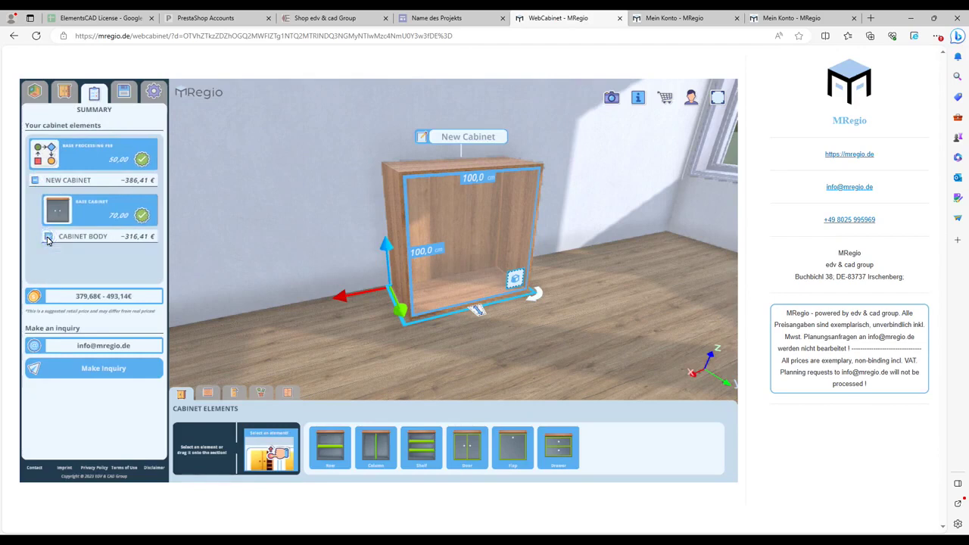
left_click(34, 181)
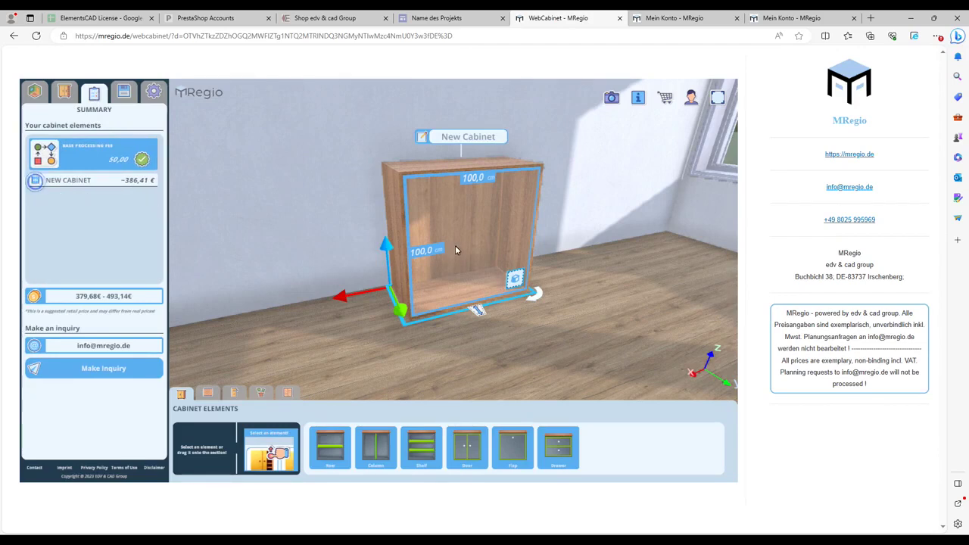
left_click(521, 279)
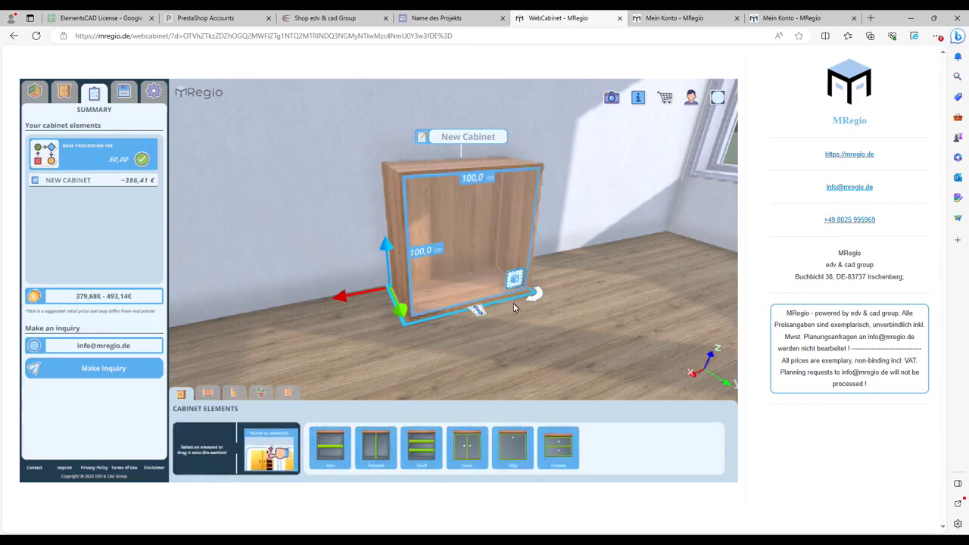
left_click(477, 444)
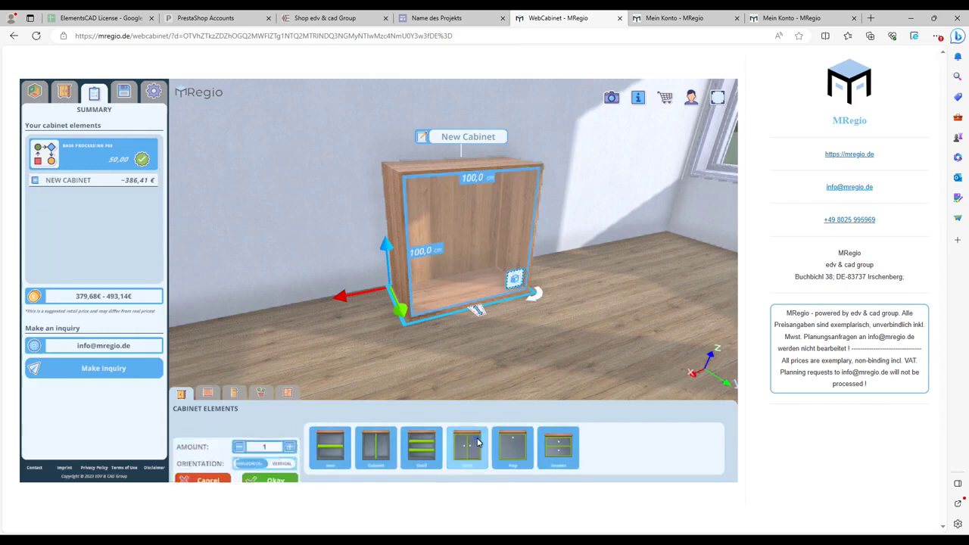
left_click(290, 432)
left_click(275, 466)
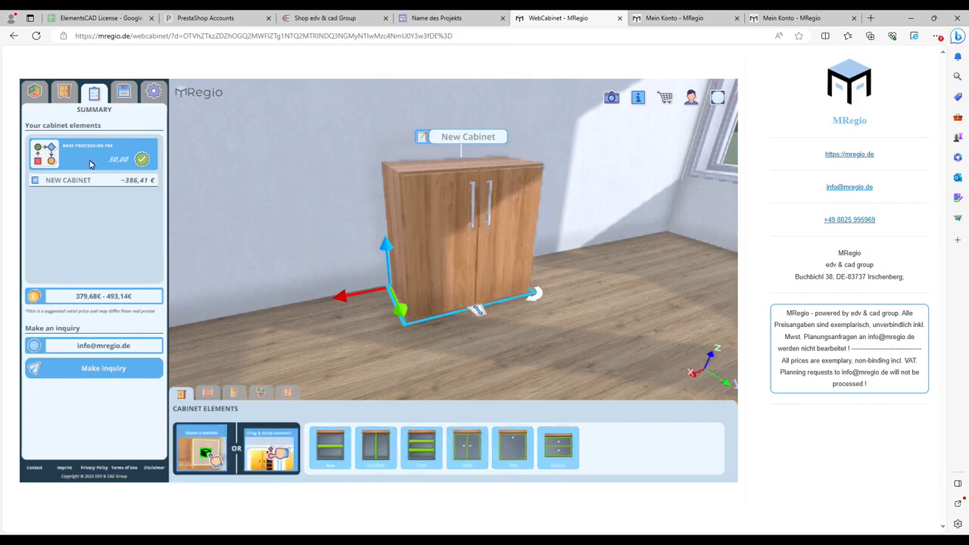
Refresh the summary, expand New Cabinet to inspect the column and door prices, and compare the price range with the account's Preistoleranz setting
left_click(123, 92)
left_click(91, 95)
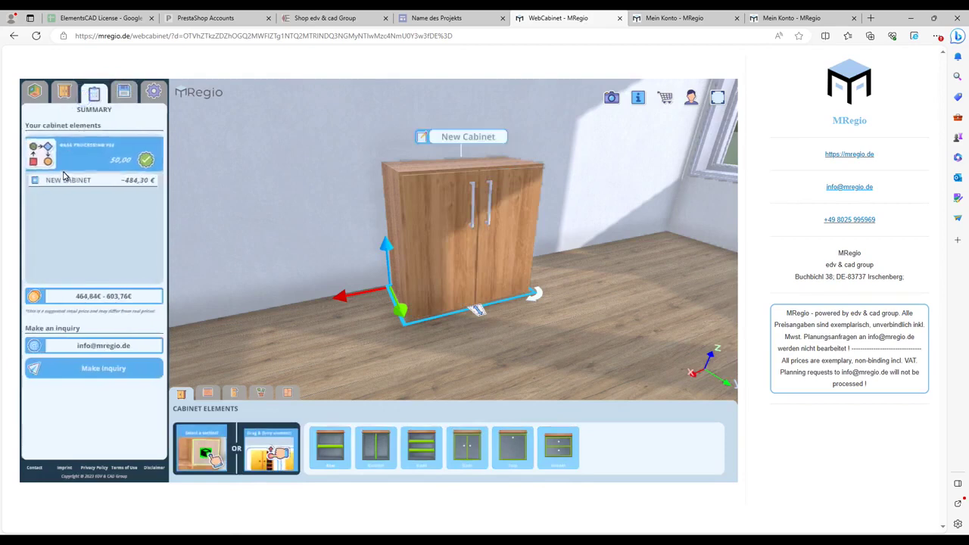
left_click(36, 182)
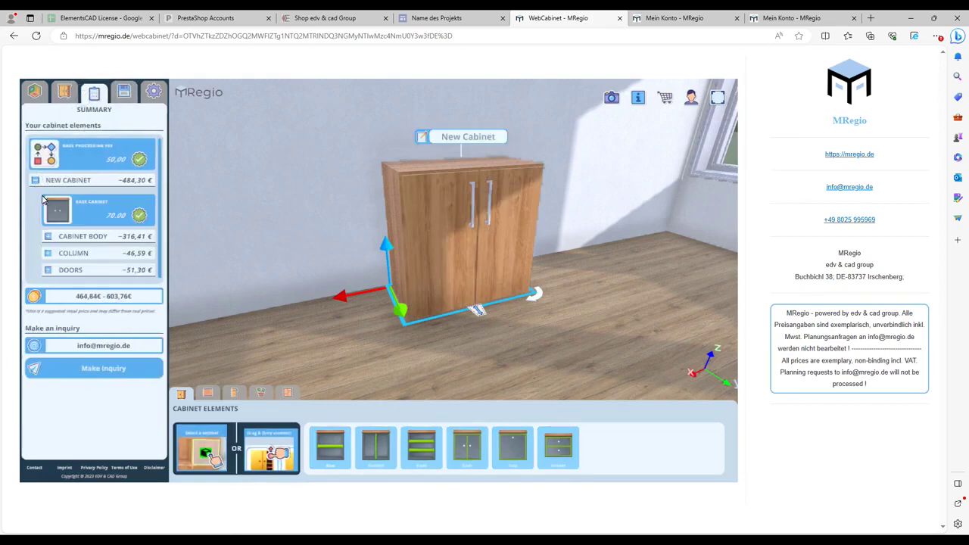
scroll(78, 229, "down", 1)
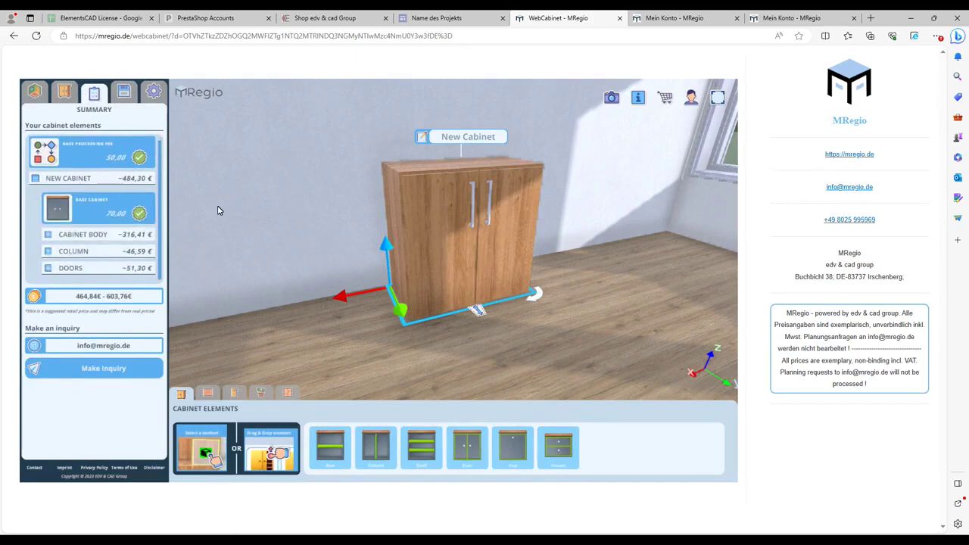
key("ctrl+Tab")
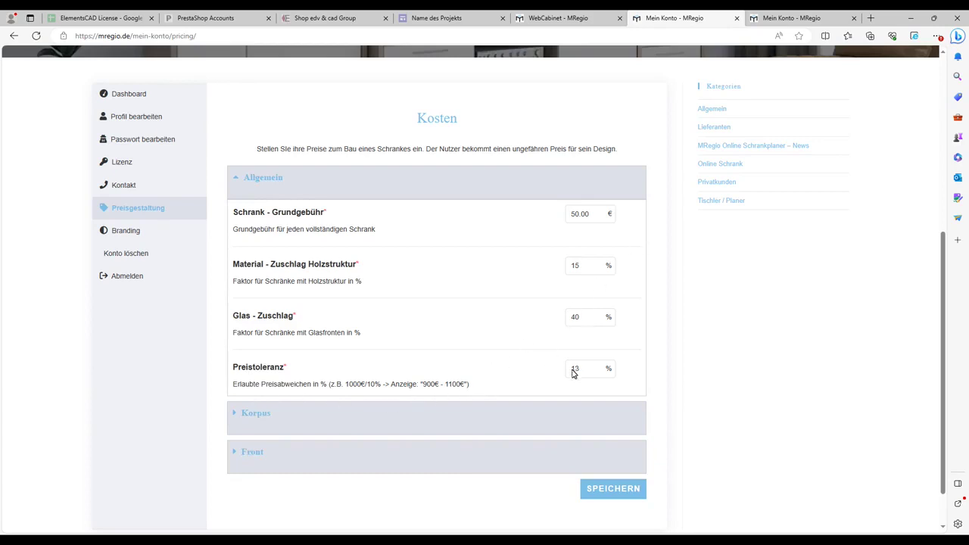
left_click(580, 19)
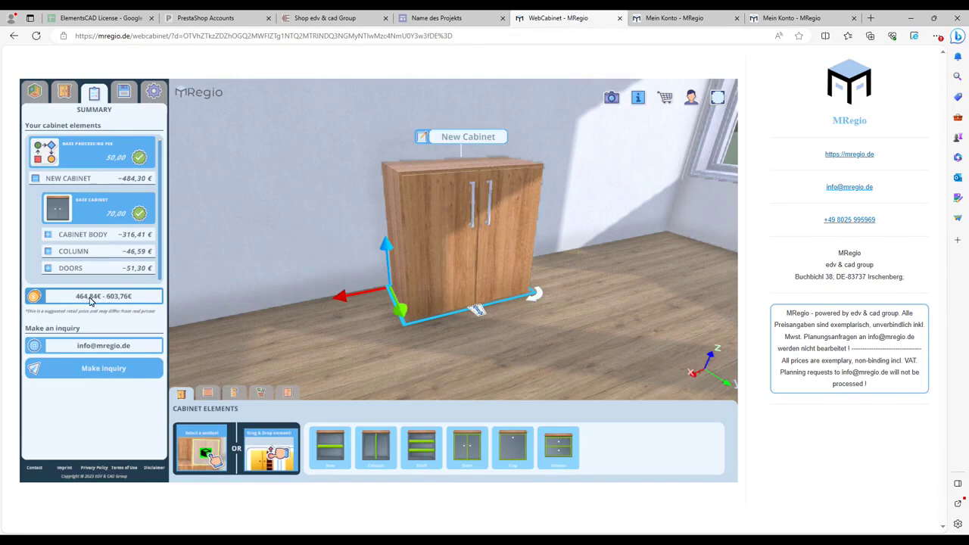
Review the Korpus and Front cost sections in the account's Preisgestaltung settings and save the pricing
key("ctrl+Tab")
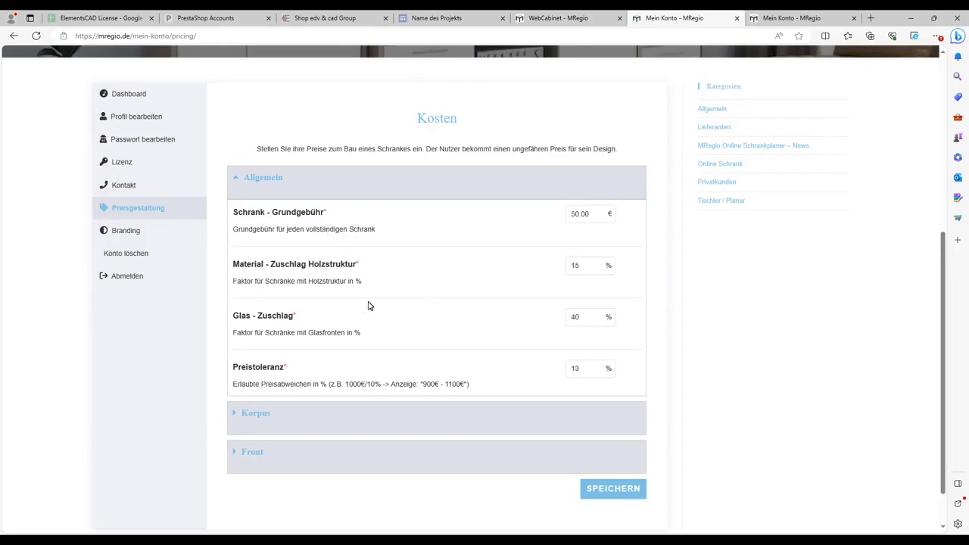
left_click(236, 412)
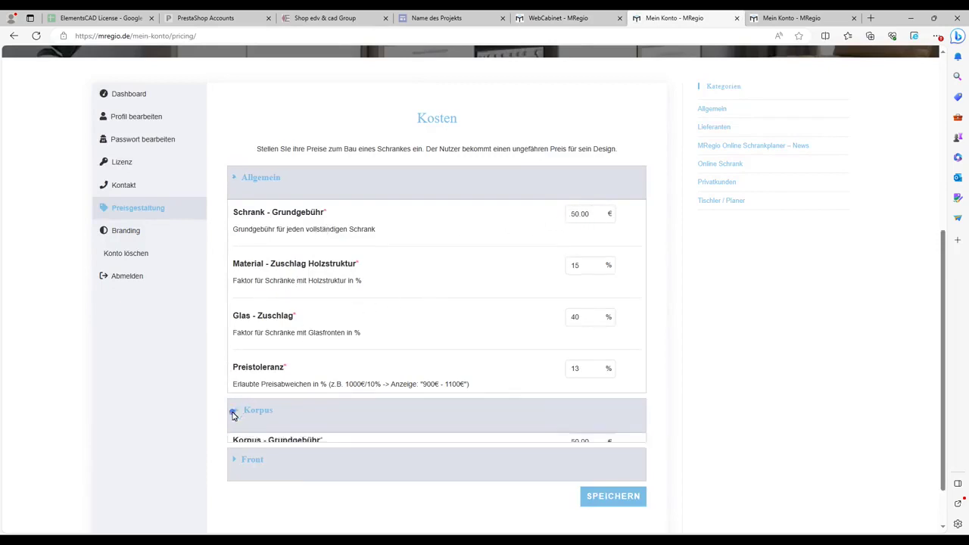
scroll(232, 411, "down", 10)
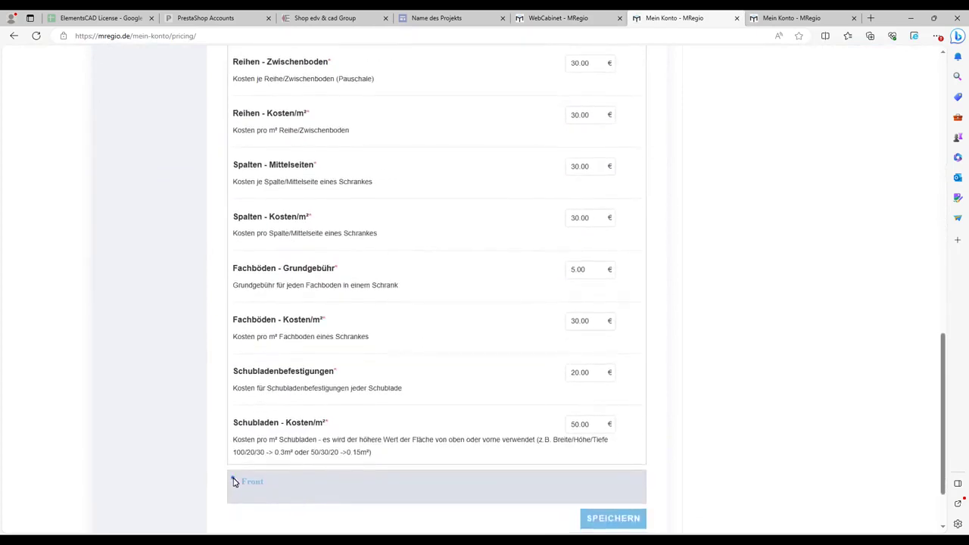
left_click(234, 483)
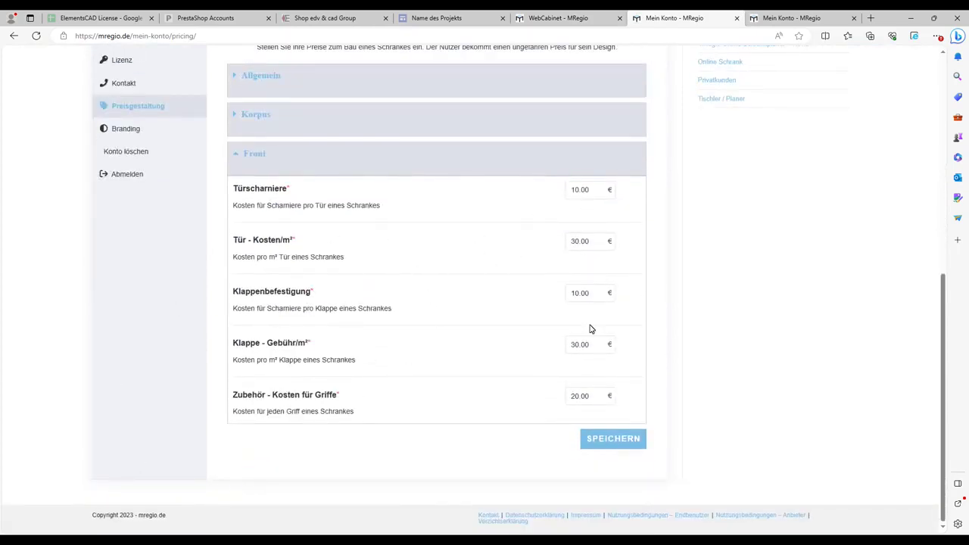
left_click(622, 445)
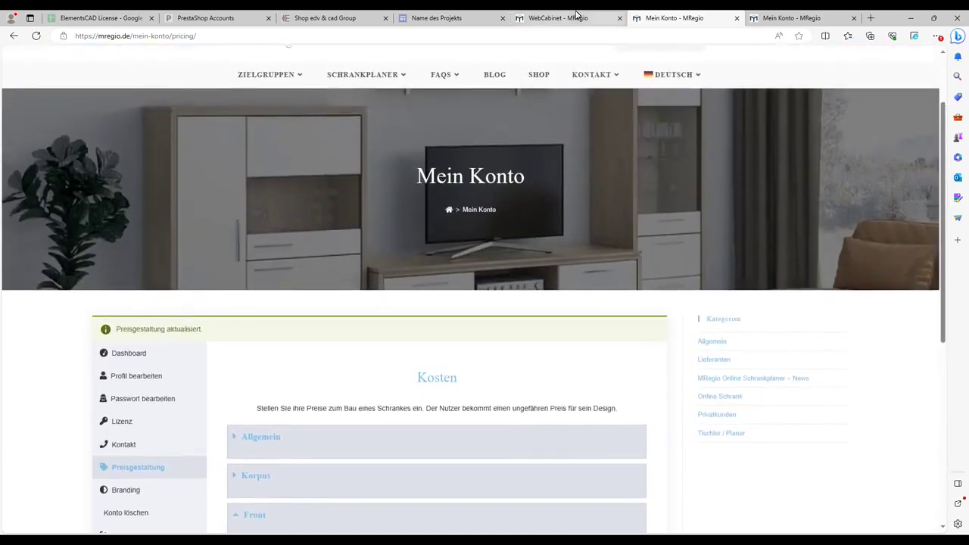
Make an inquiry from the cabinet planner, acknowledge the project attachment notice, and view the prepared Thunderbird email before minimising it
left_click(574, 17)
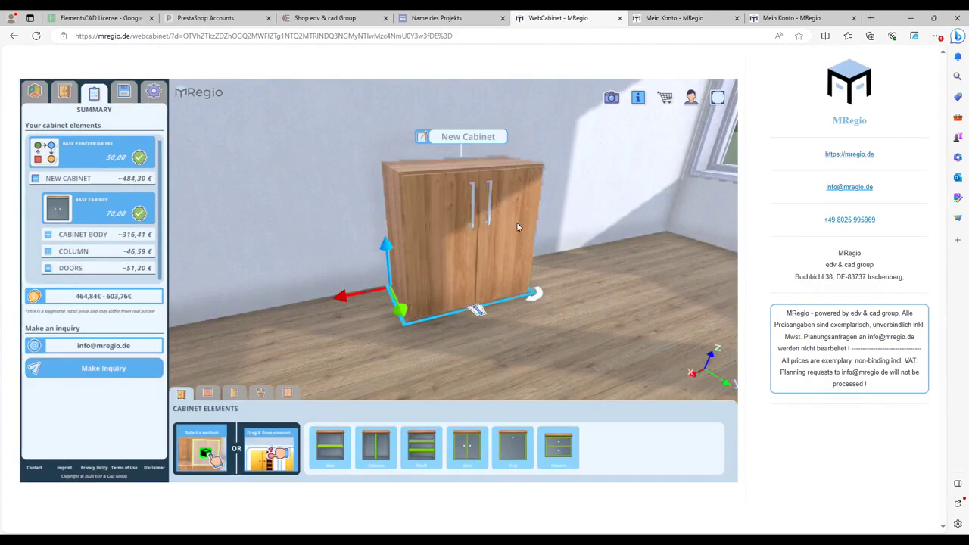
left_click(91, 371)
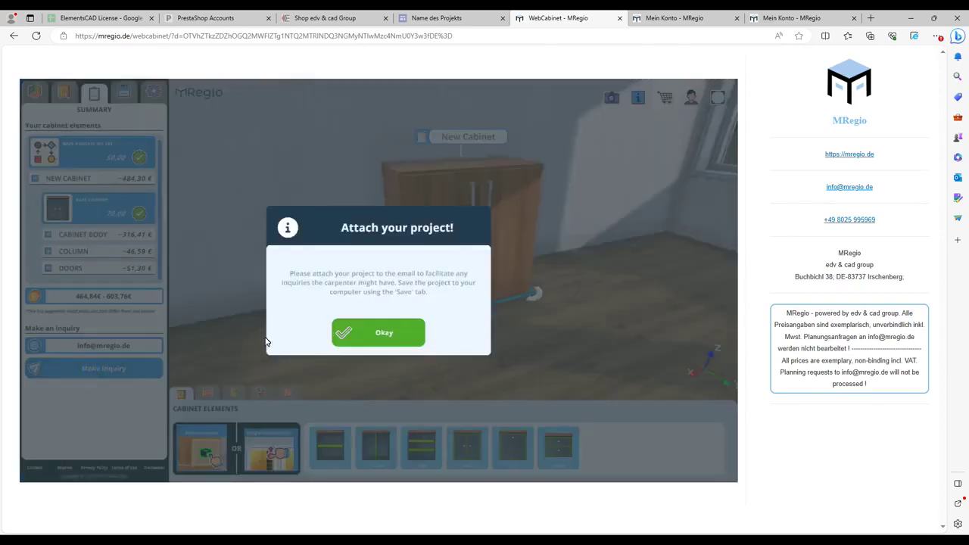
left_click(379, 334)
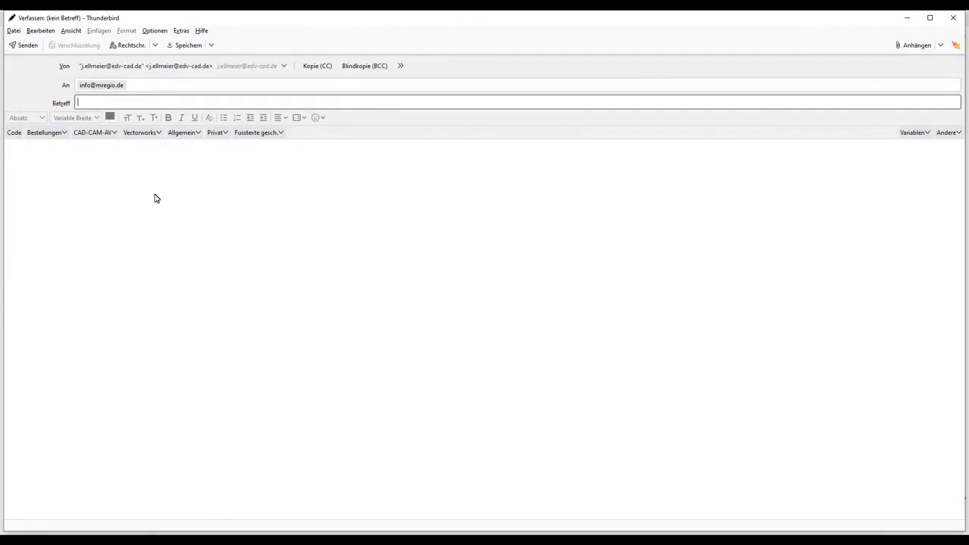
left_click(155, 199)
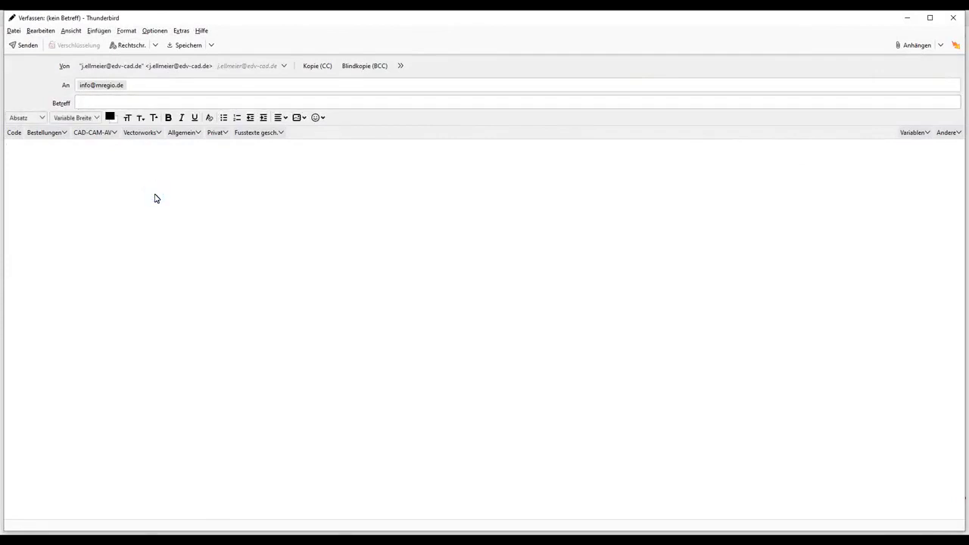
left_click(907, 17)
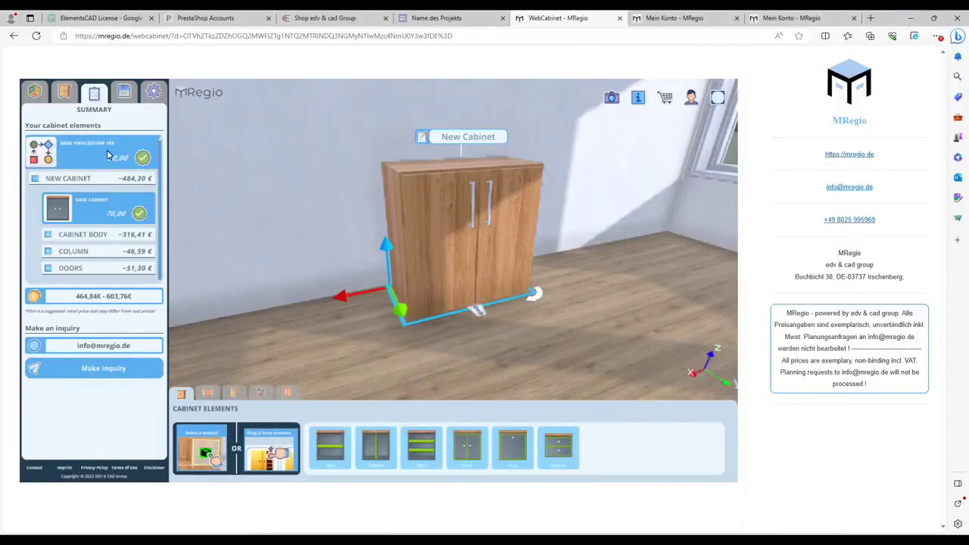
Widen the cabinet by moving its outer side panel outward and raise its top panel to about 111 cm
left_click(124, 92)
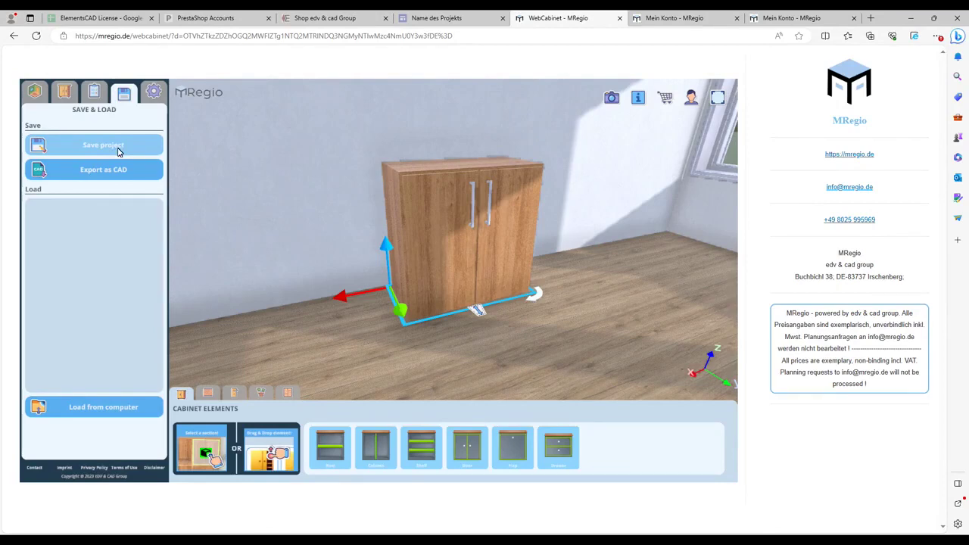
left_click(383, 203)
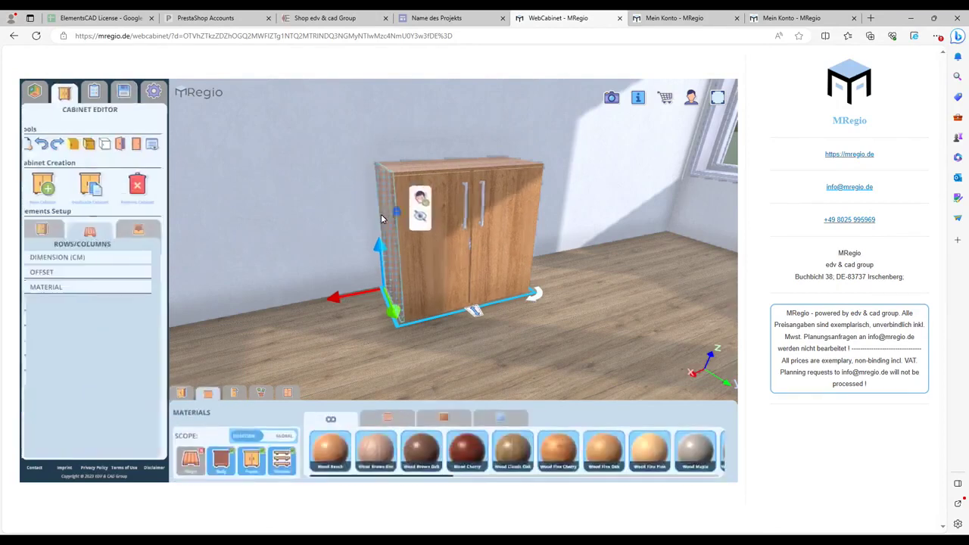
left_click_drag(359, 222, 387, 220)
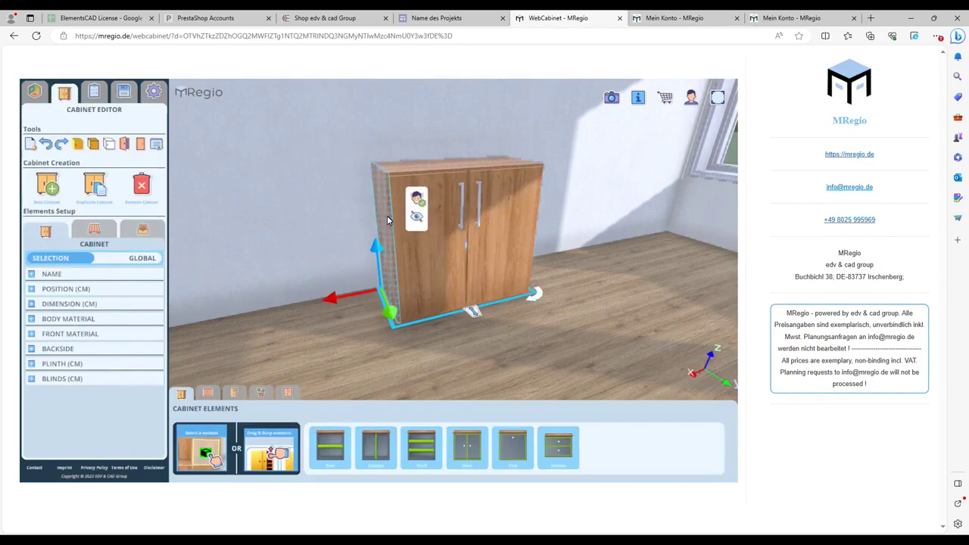
left_click(444, 170)
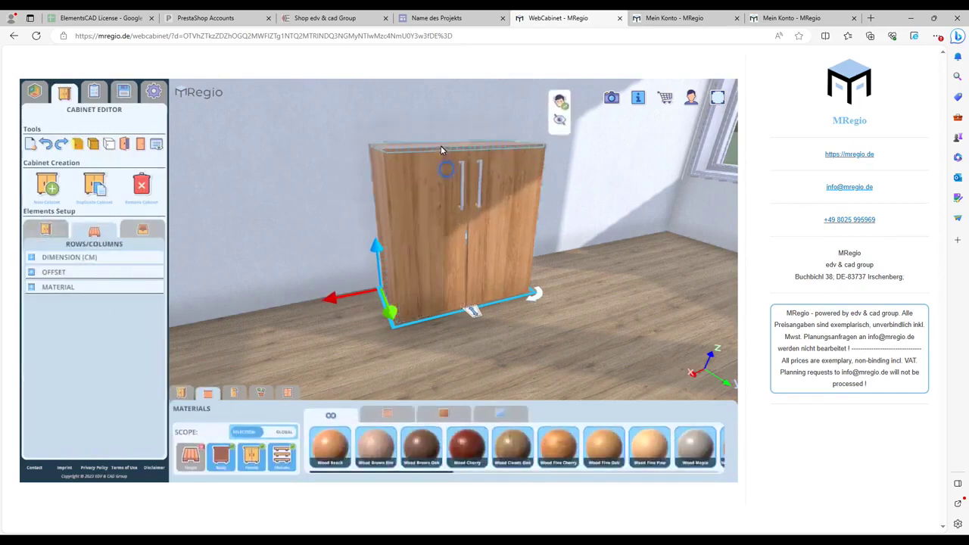
Save the cabinet project to the computer and check its price range in the summary
left_click(124, 92)
left_click(110, 150)
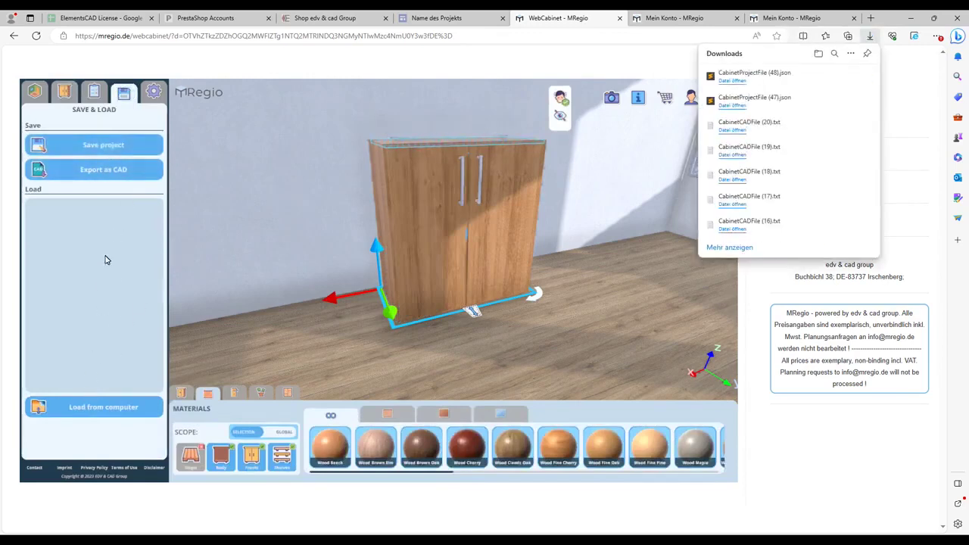
left_click(95, 92)
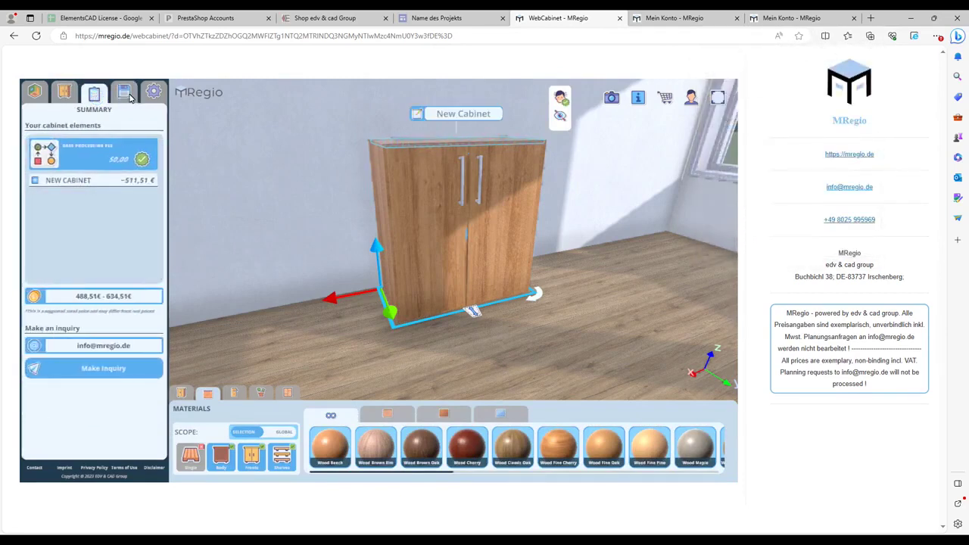
Delete the selected cabinet and restore the two-door design by loading the saved project MY CABINET 0
left_click(64, 92)
left_click(142, 187)
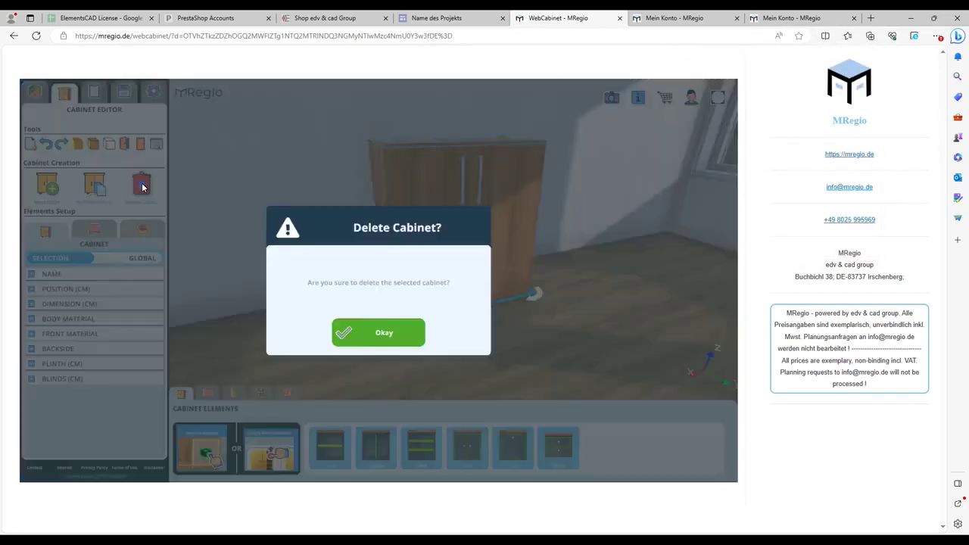
left_click(346, 330)
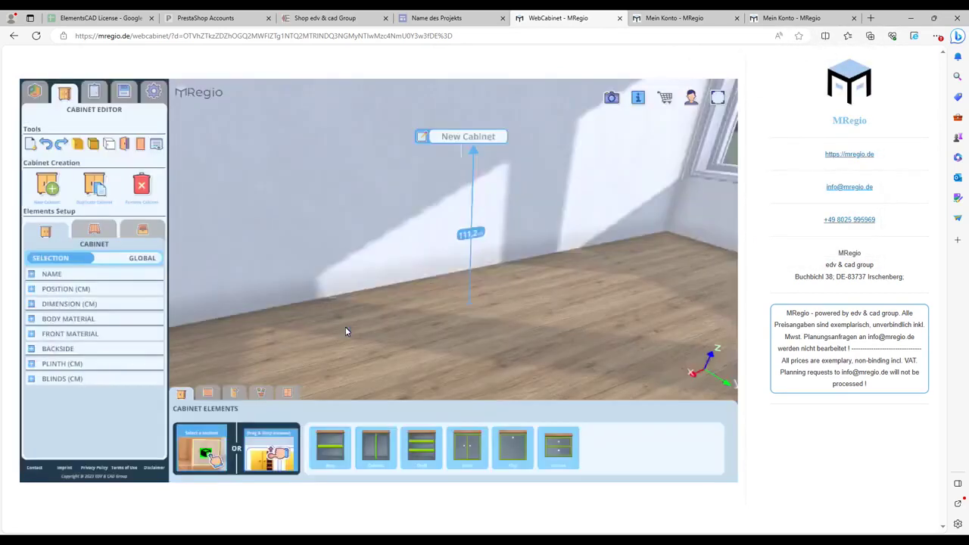
left_click(134, 96)
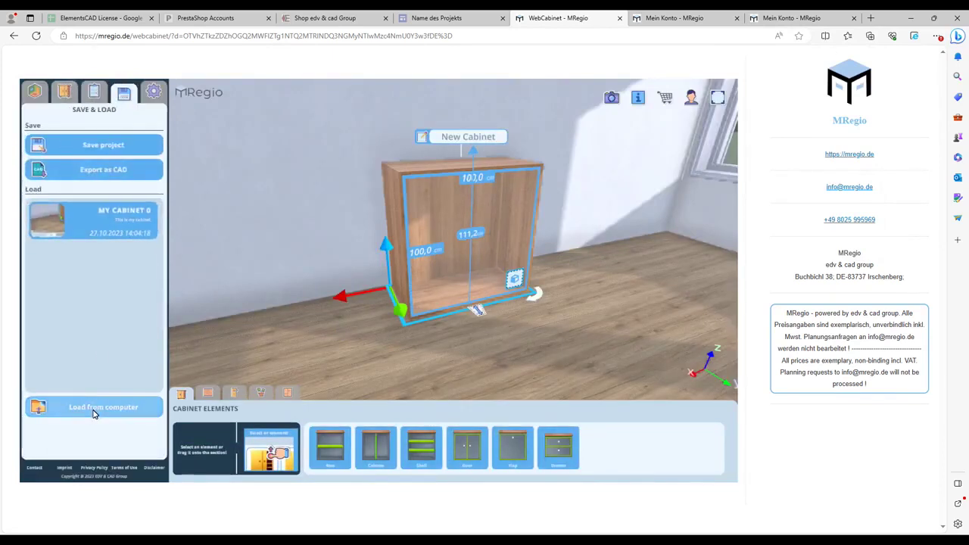
left_click(108, 229)
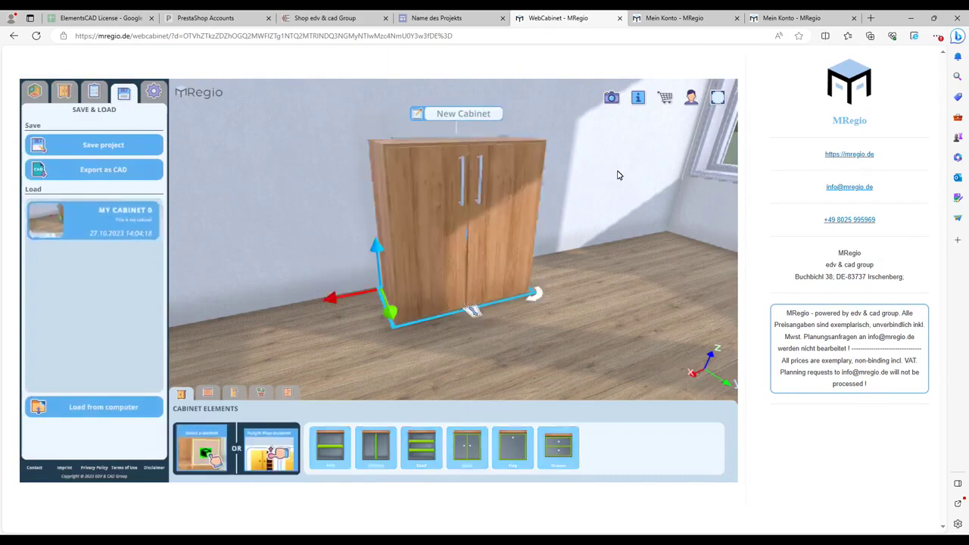
Set the planner's interface language to German (de_DE) in its settings
left_click(147, 106)
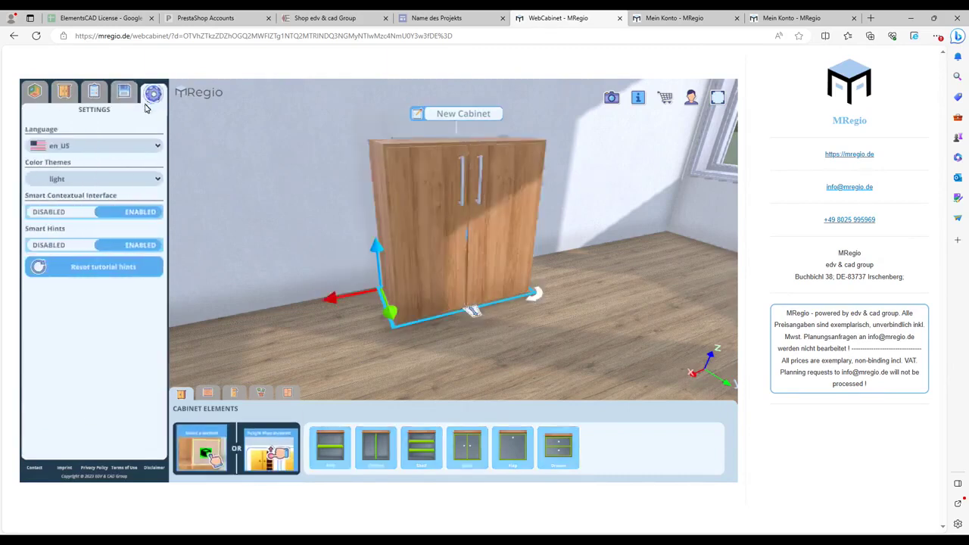
left_click(125, 145)
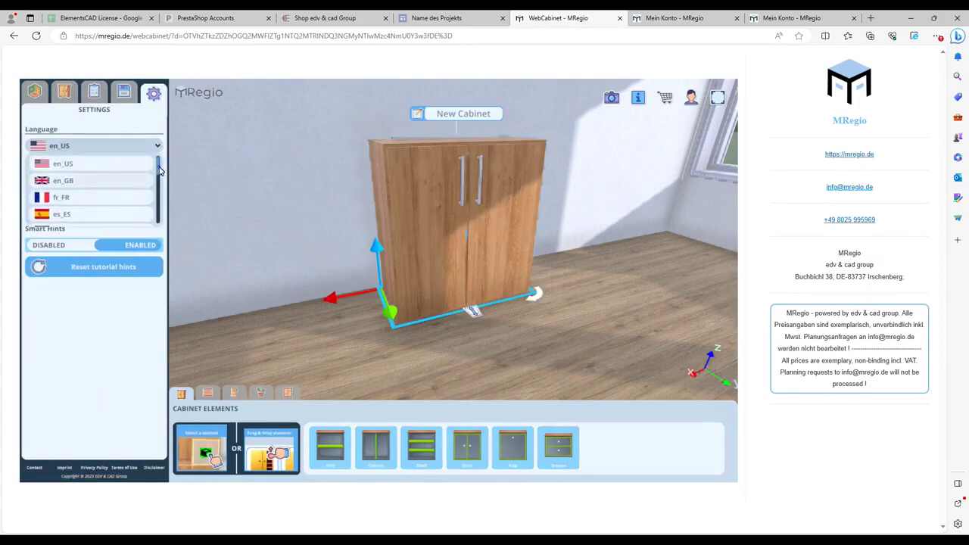
mouse_move(159, 171)
left_mouse_down()
mouse_move(160, 194)
mouse_move(159, 168)
left_mouse_up()
left_click(95, 200)
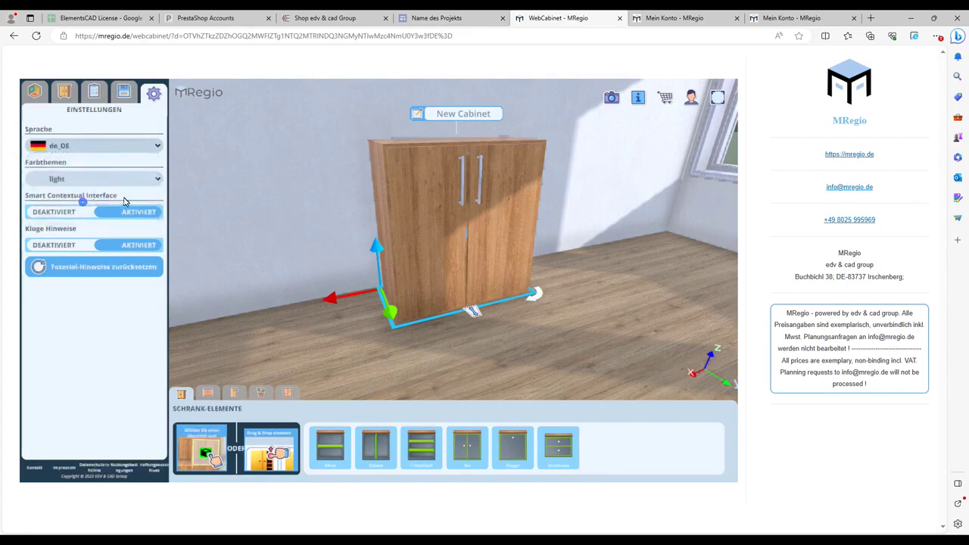
left_click(318, 202)
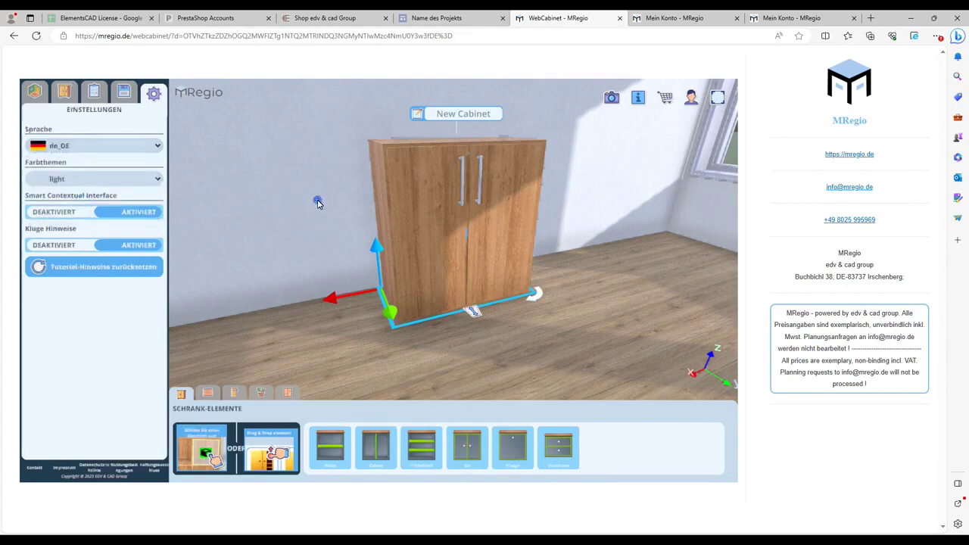
Switch to the seller account's pricing page, set the website language to English and look over the translated pricing sections
left_click(671, 18)
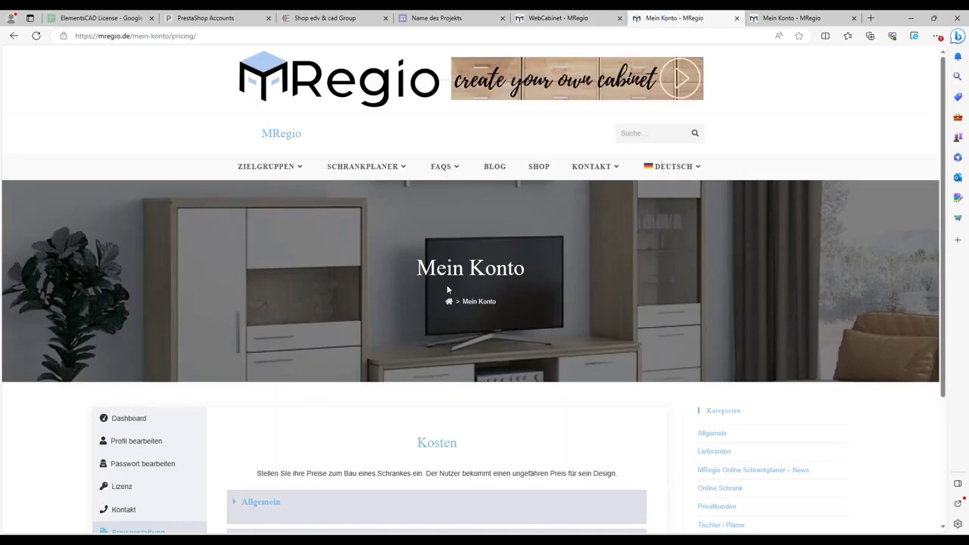
mouse_move(679, 169)
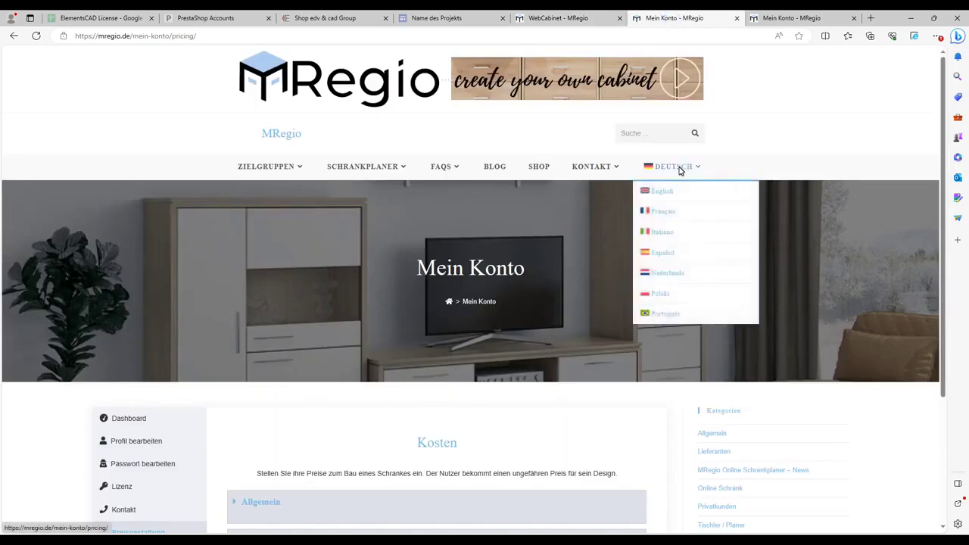
left_click(668, 191)
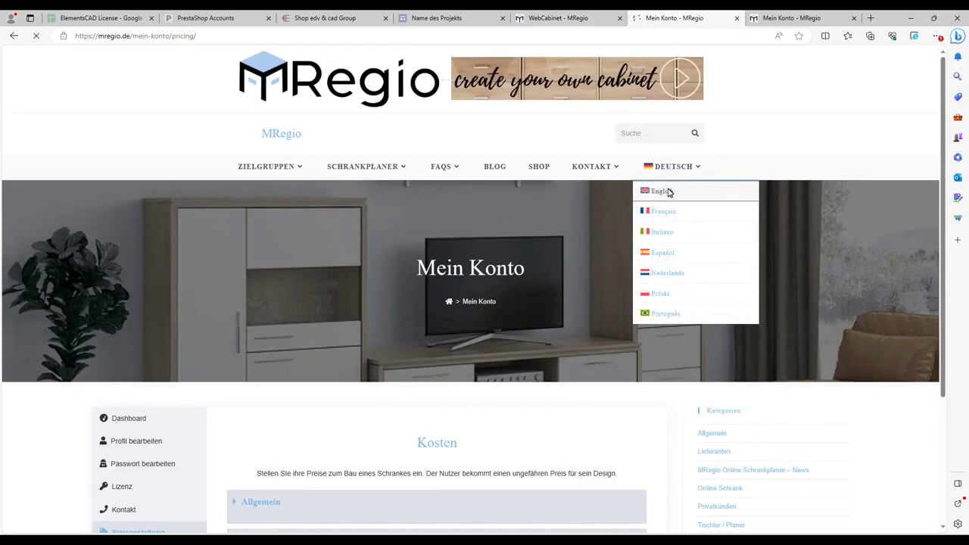
scroll(481, 433, "down", 3)
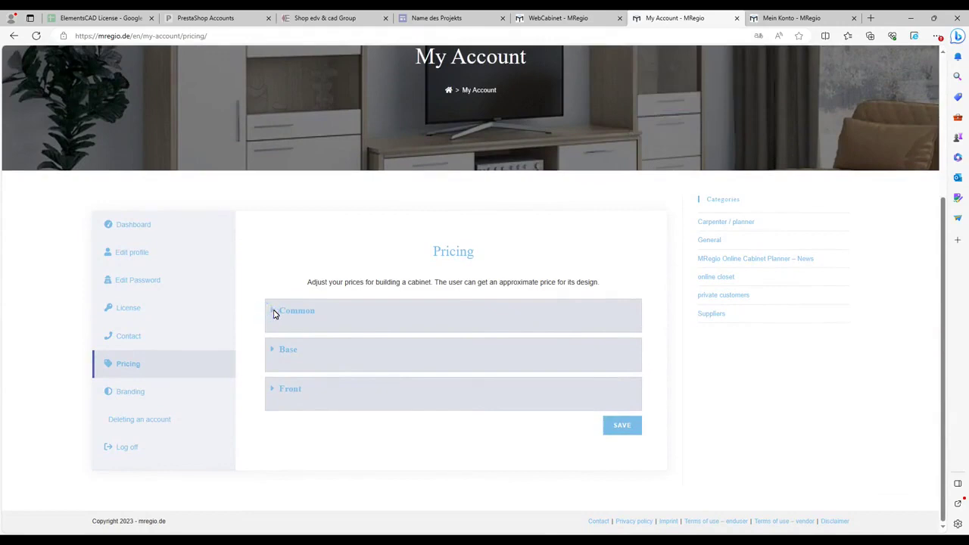
scroll(654, 281, "up", 3)
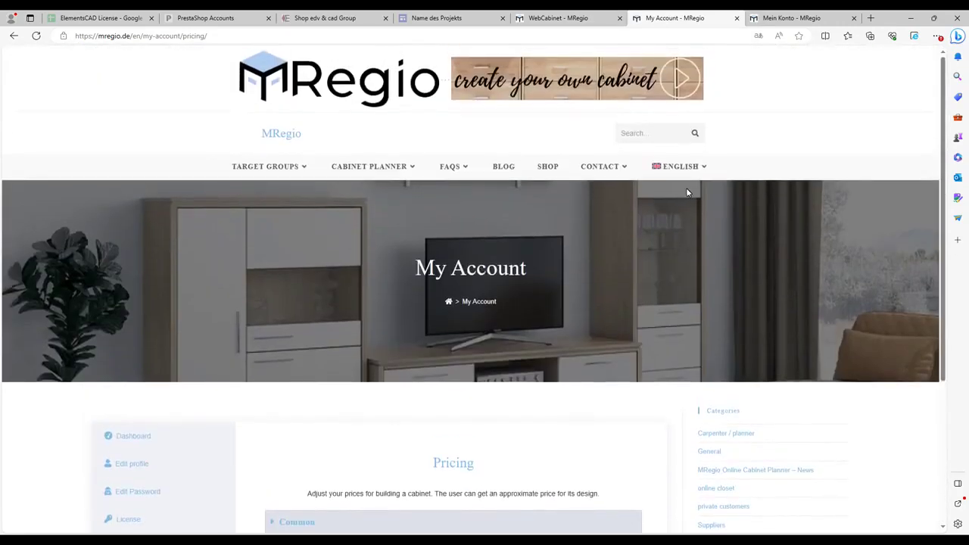
Set the account website's language back to German and open the account dashboard at the customer and carpenter link sections
mouse_move(681, 168)
left_click(671, 191)
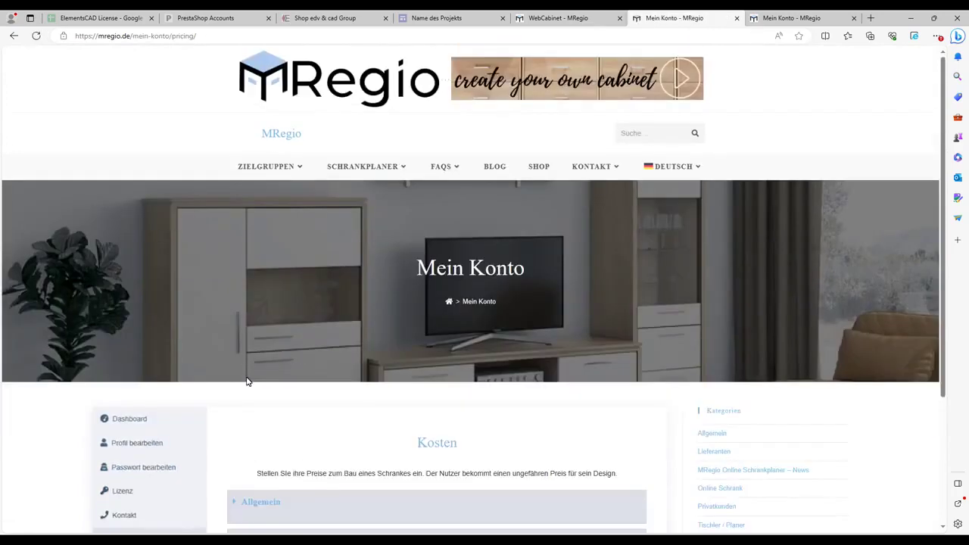
left_click(143, 419)
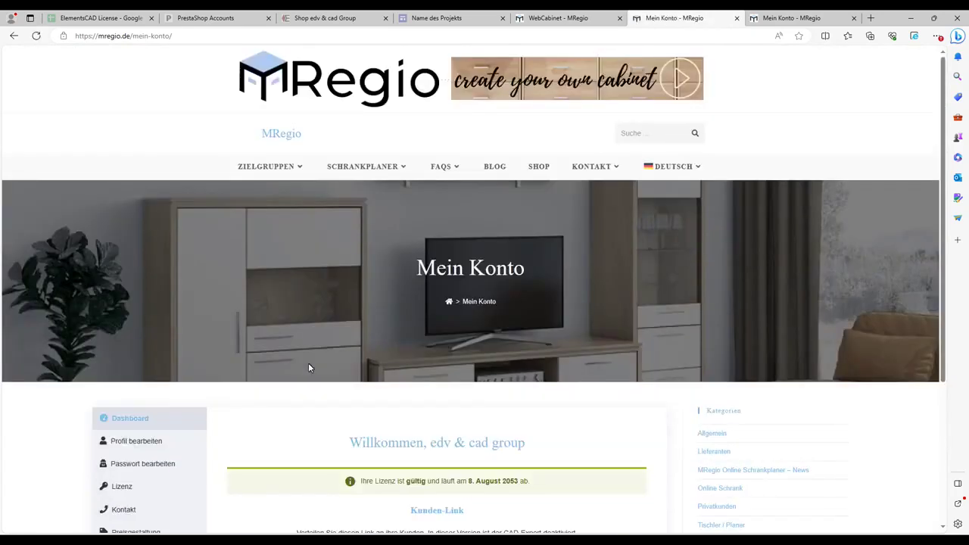
scroll(421, 351, "down", 3)
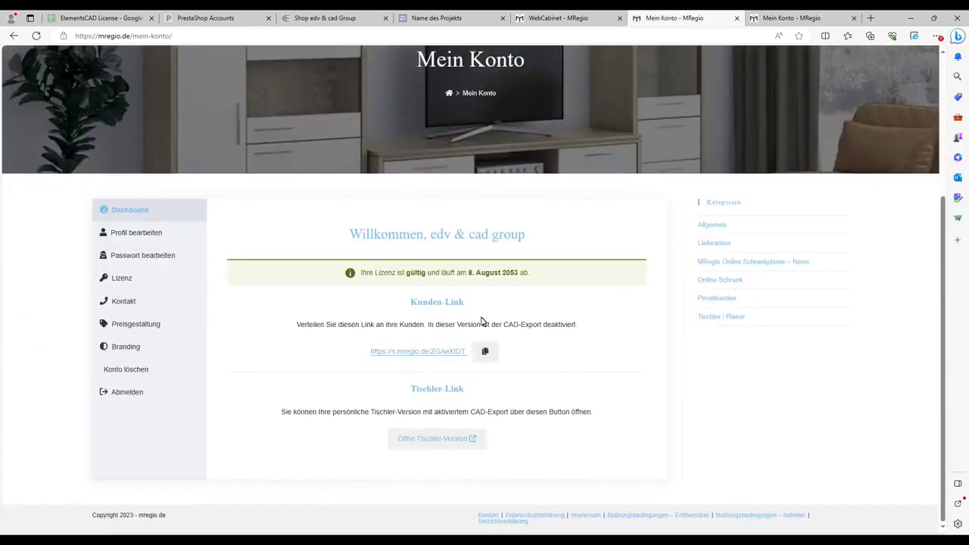